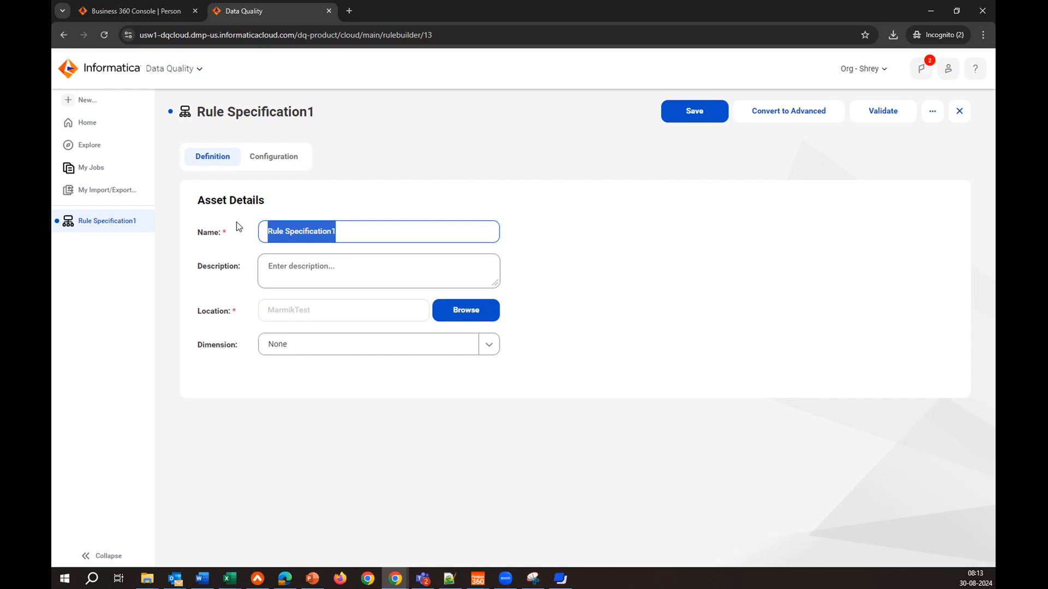
# Name the new rule specification AgeCalculator.
pyautogui.write('AgeCalc')
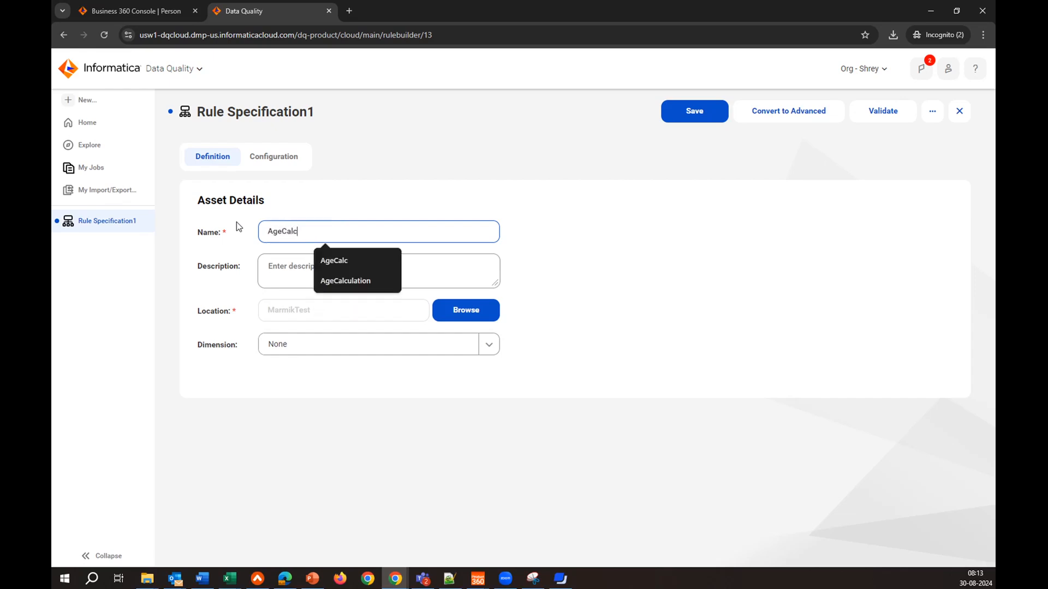
pyautogui.write('ulator')
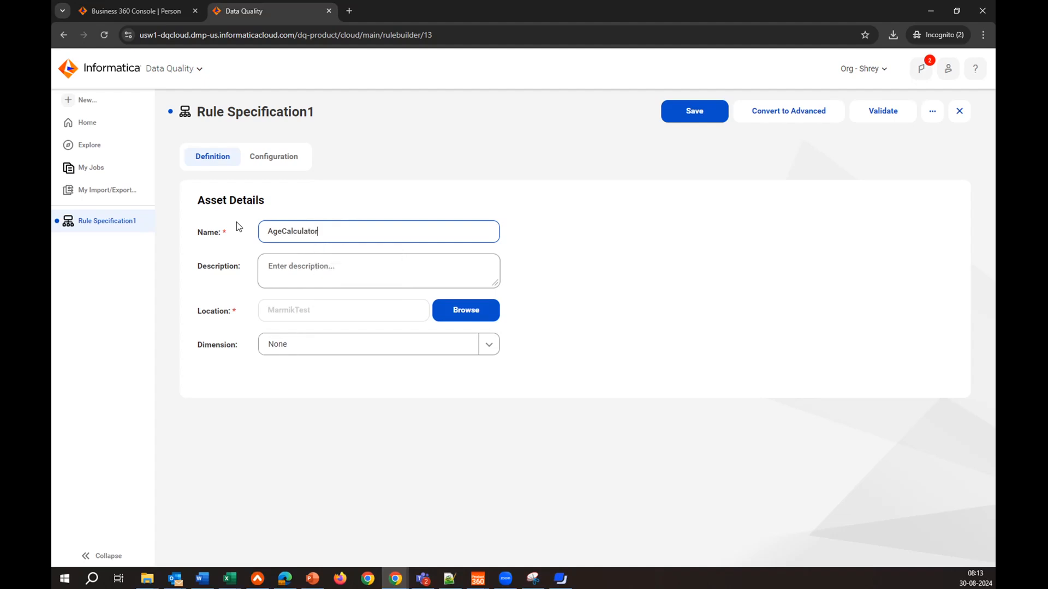
pyautogui.click(443, 212)
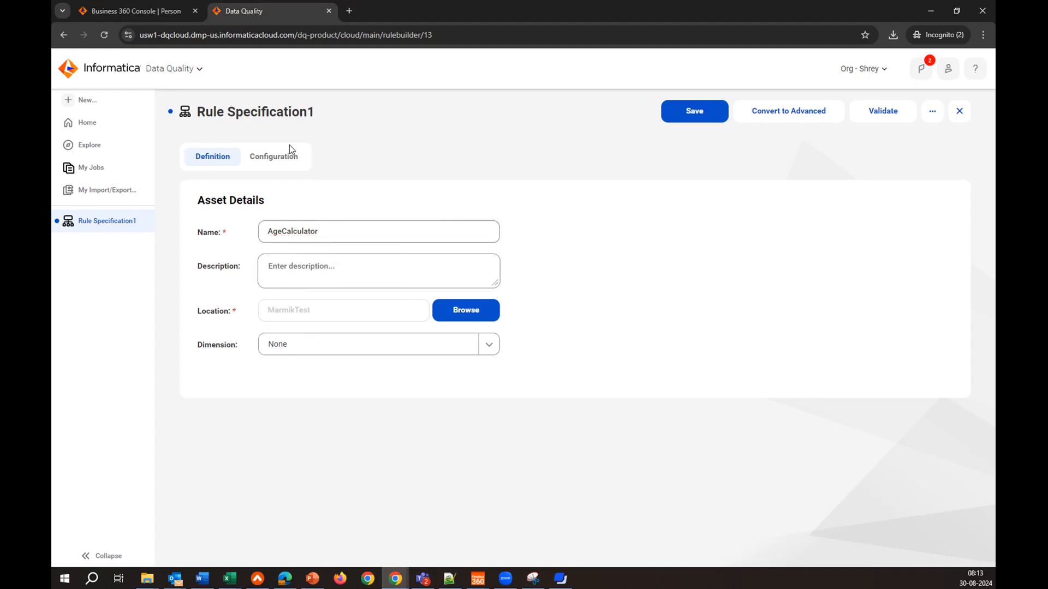
# Open the rule specification's configuration and enlarge and expand its Design area to show the primary rule set.
pyautogui.click(275, 157)
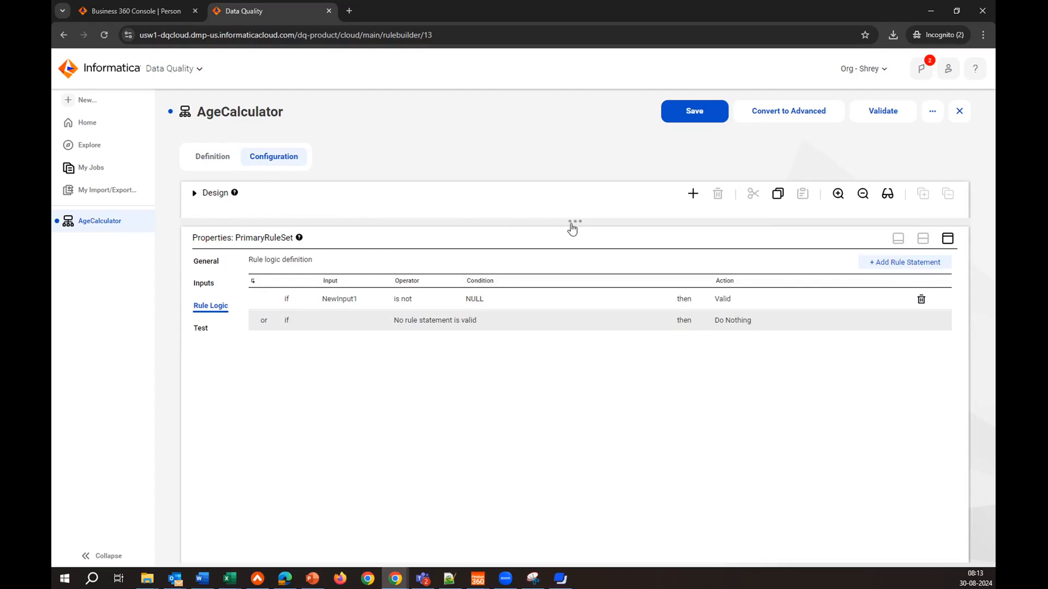
pyautogui.moveTo(576, 221); pyautogui.dragTo(576, 365)
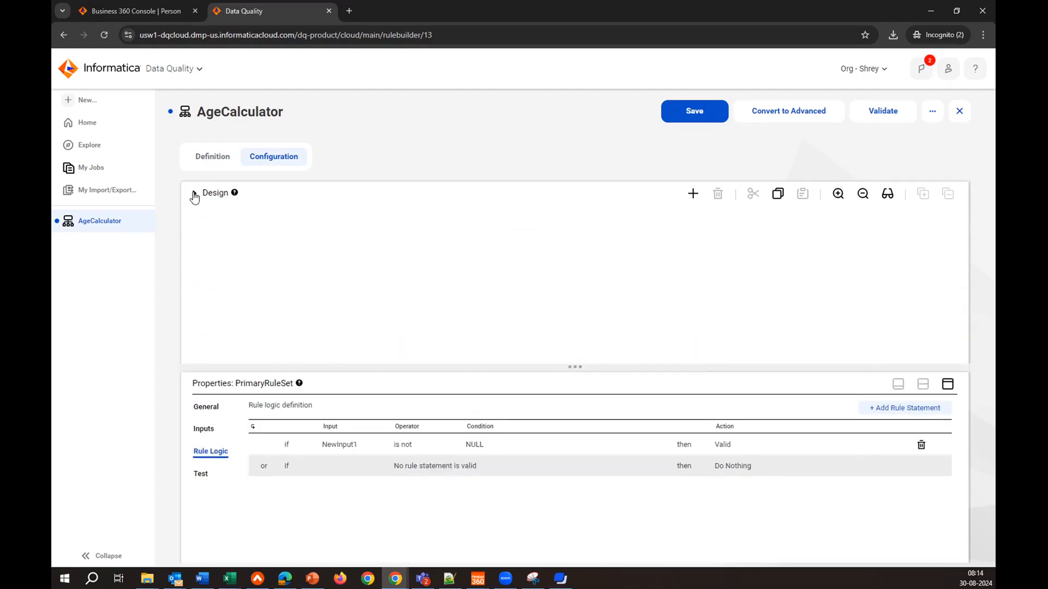
pyautogui.click(194, 194)
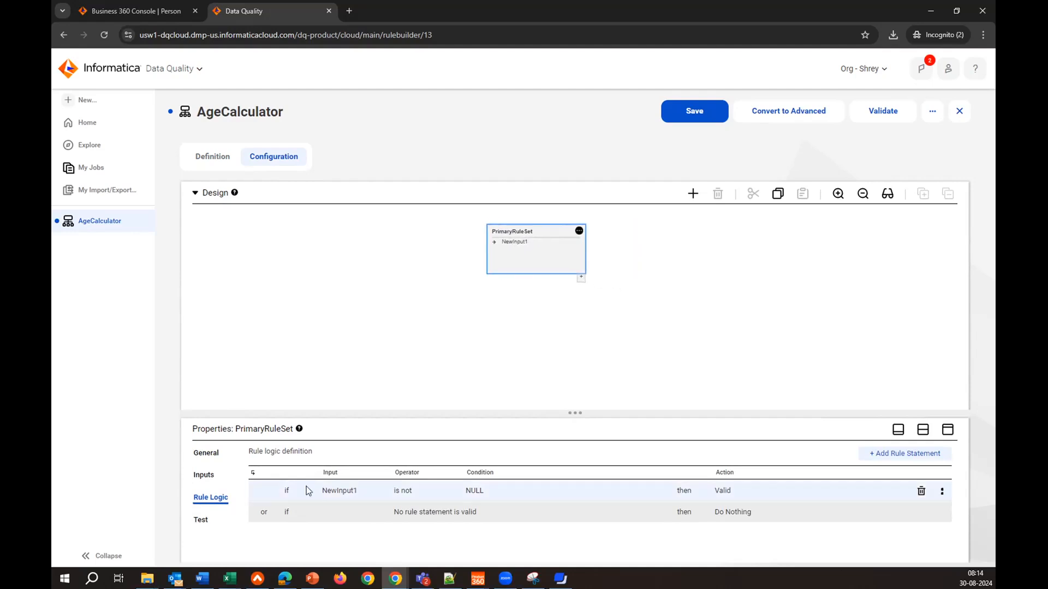
# Change the data type of the rule set's input NewInput1 to Date/Time and confirm.
pyautogui.click(212, 478)
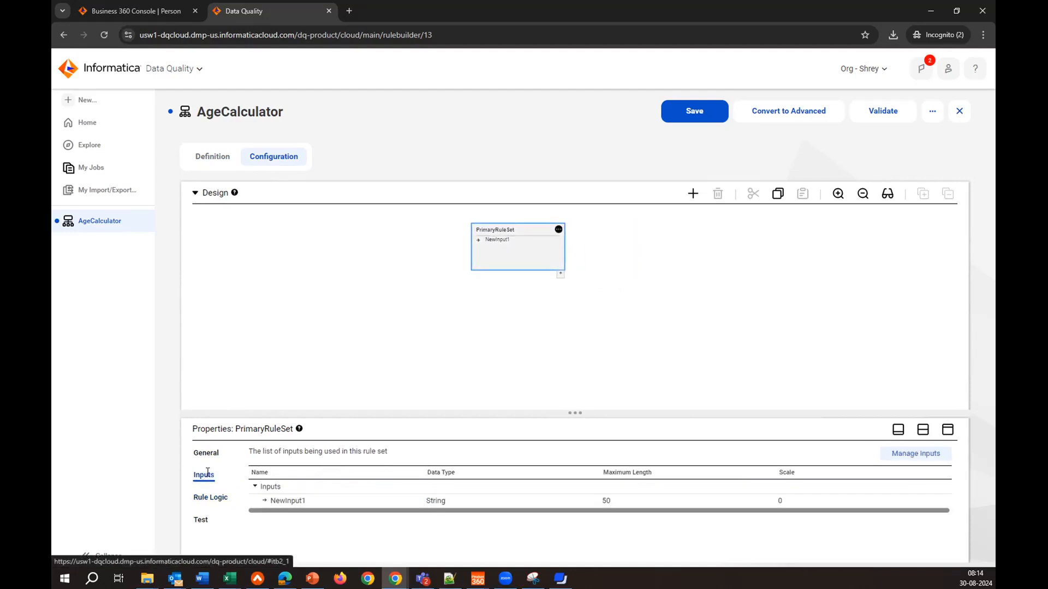
pyautogui.click(897, 458)
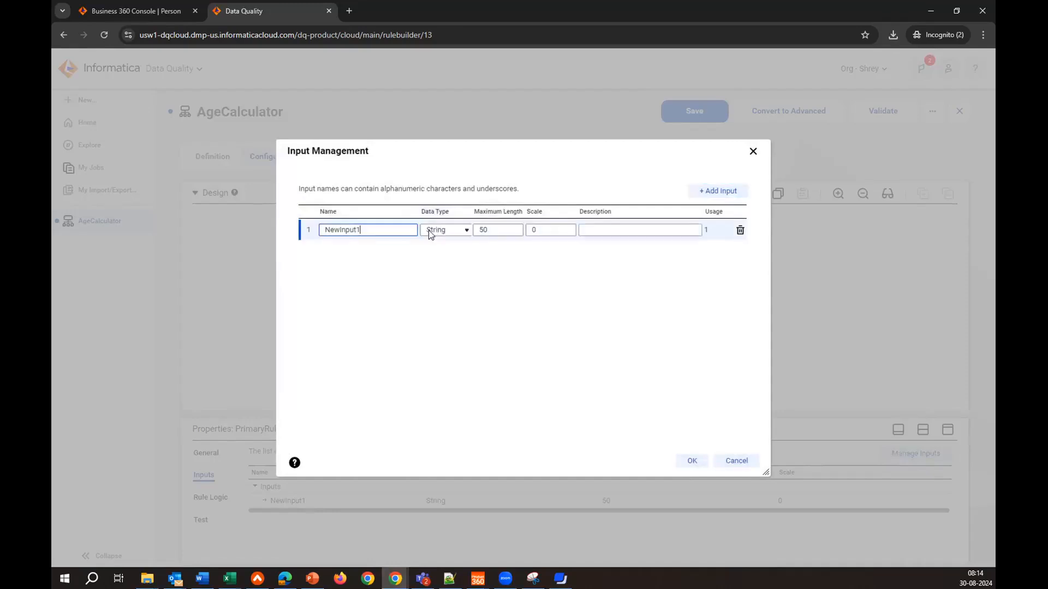
pyautogui.click(444, 230)
pyautogui.click(449, 285)
pyautogui.click(690, 463)
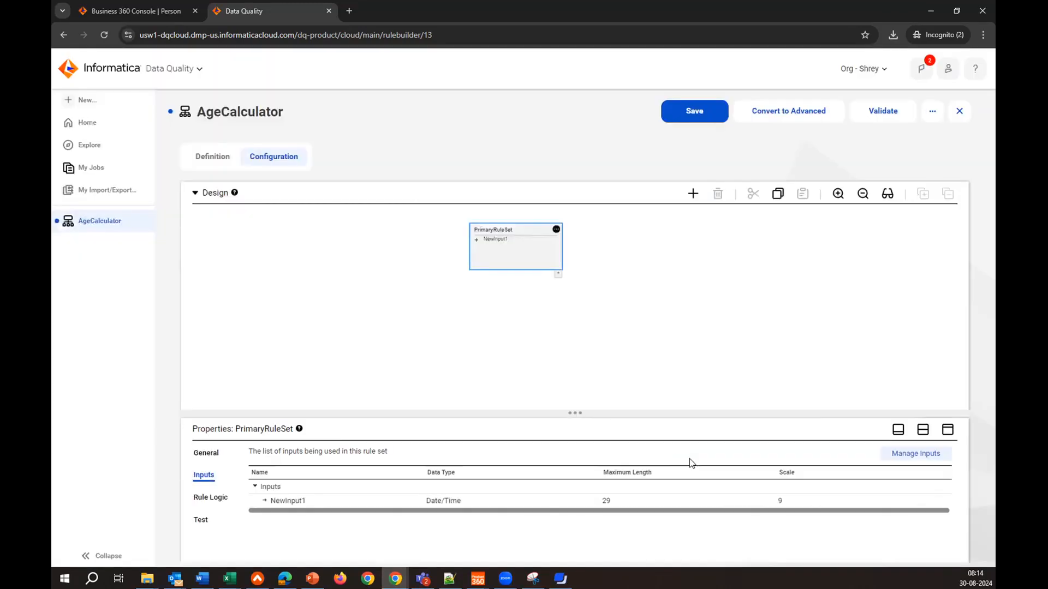
# In the rule logic, set the first statement's operator to "is not" and its condition to null value.
pyautogui.click(217, 499)
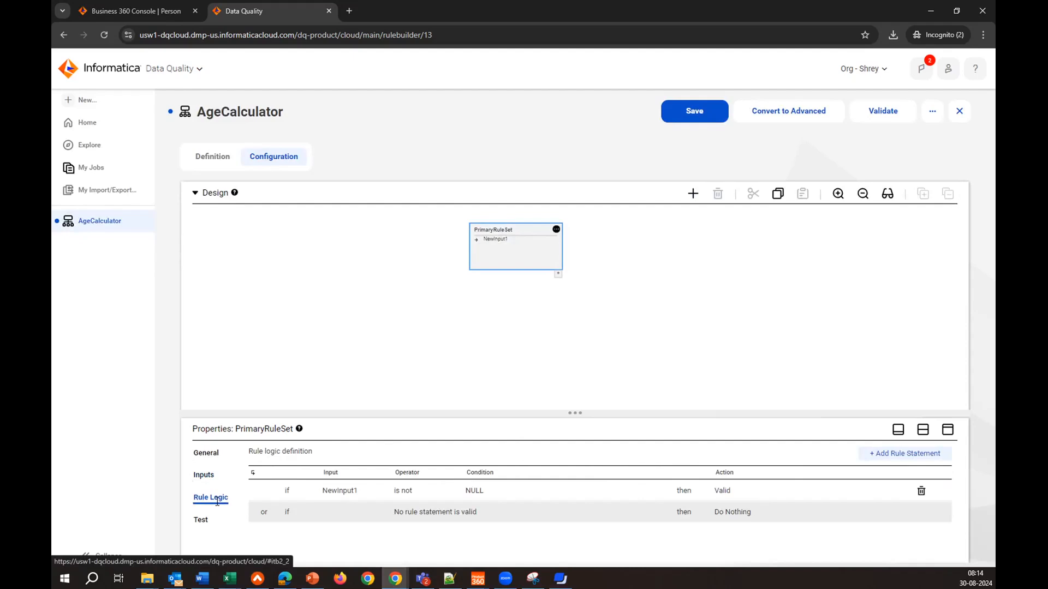
pyautogui.click(415, 492)
pyautogui.click(447, 492)
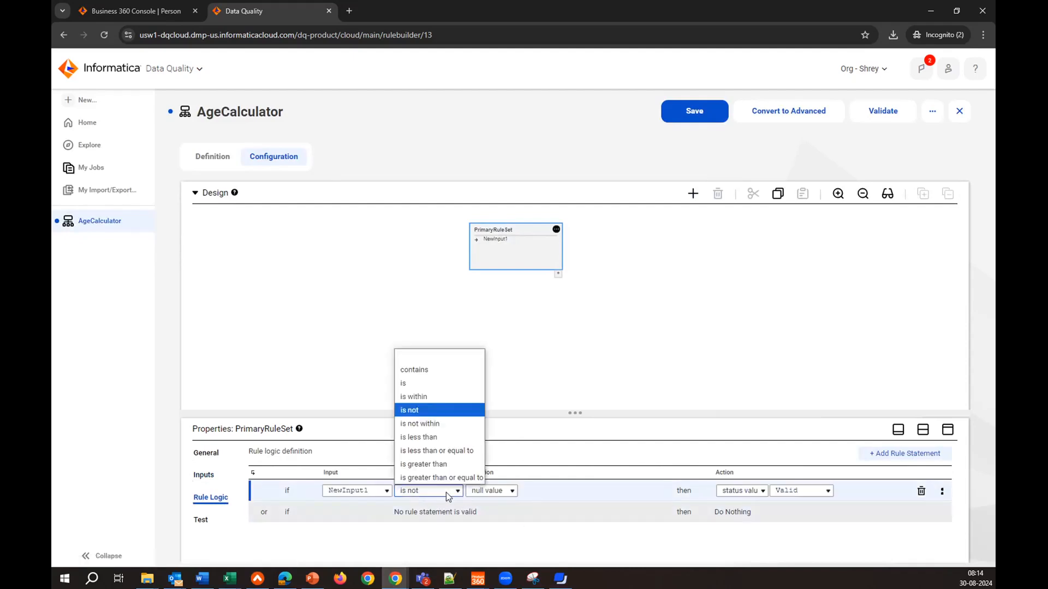
pyautogui.click(425, 388)
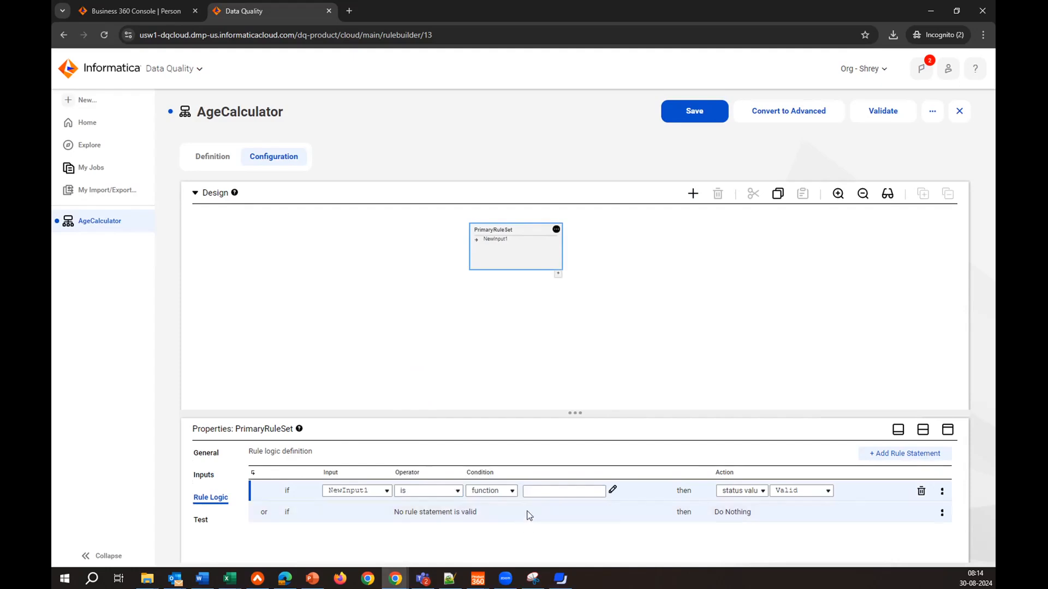
pyautogui.click(504, 493)
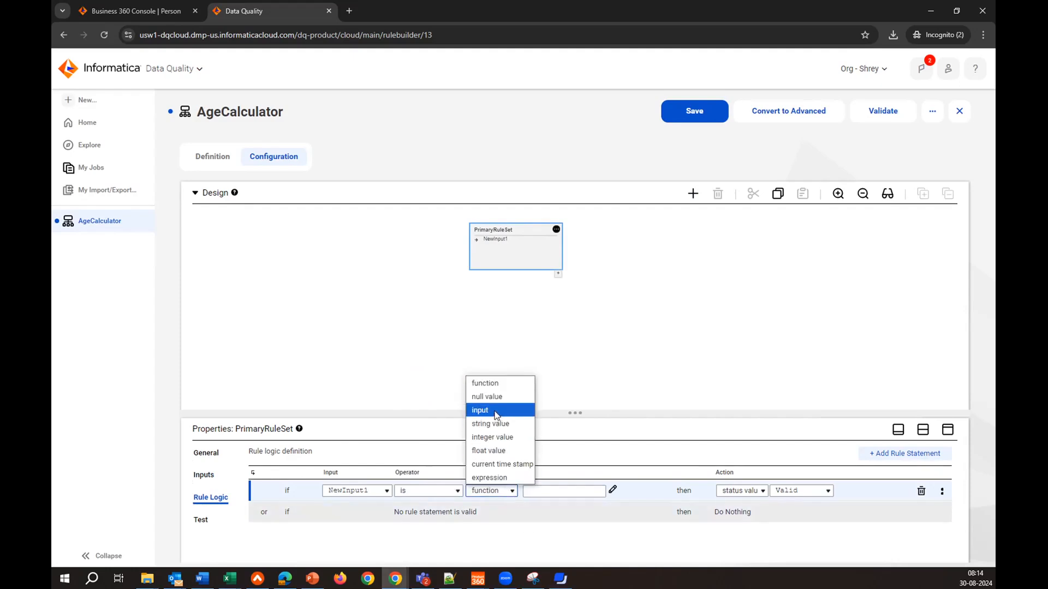
pyautogui.click(420, 492)
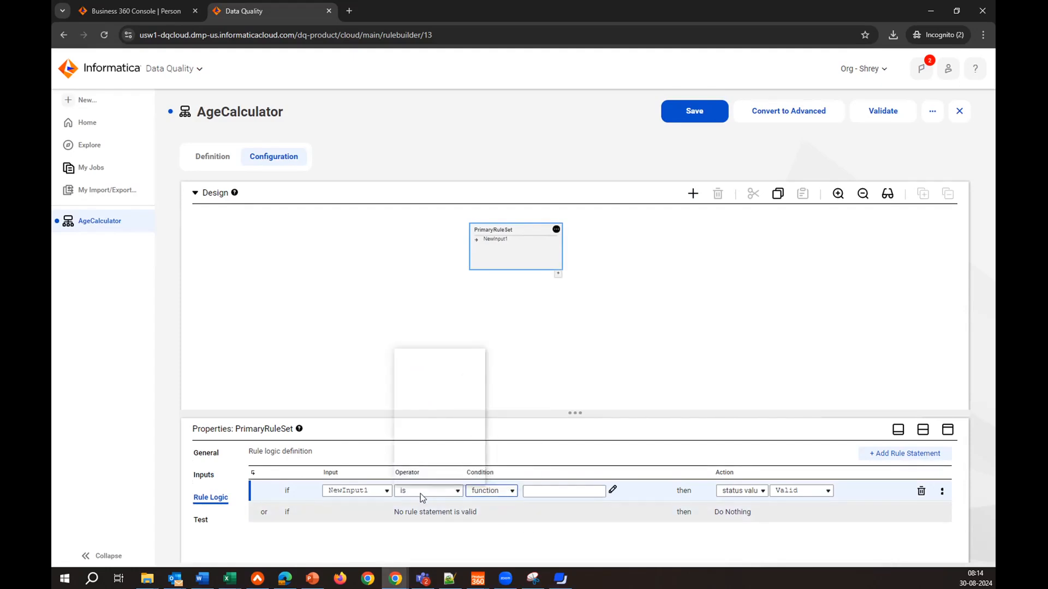
pyautogui.click(410, 410)
pyautogui.click(492, 492)
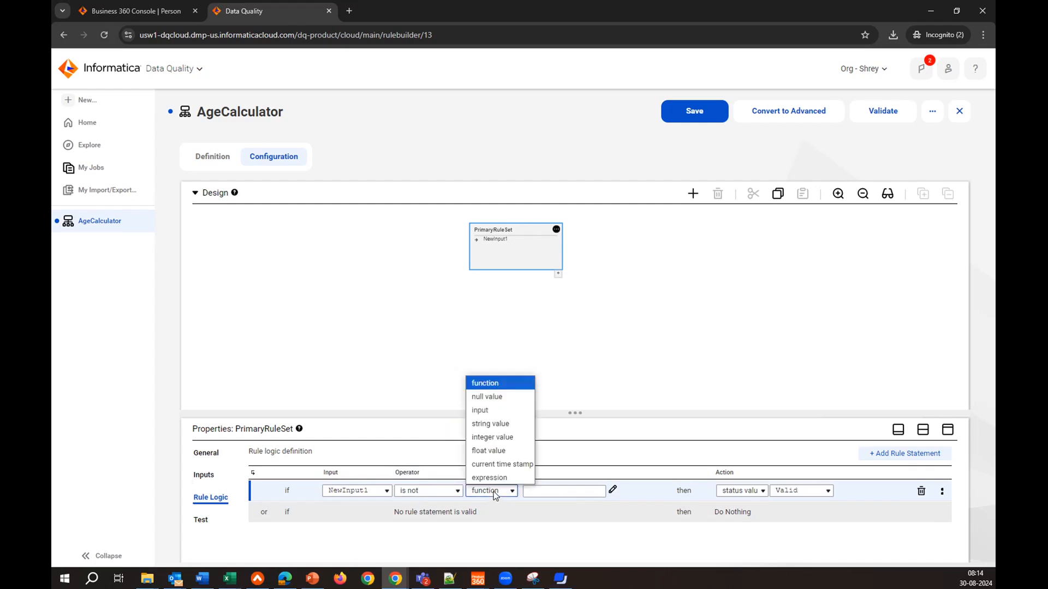
pyautogui.click(486, 398)
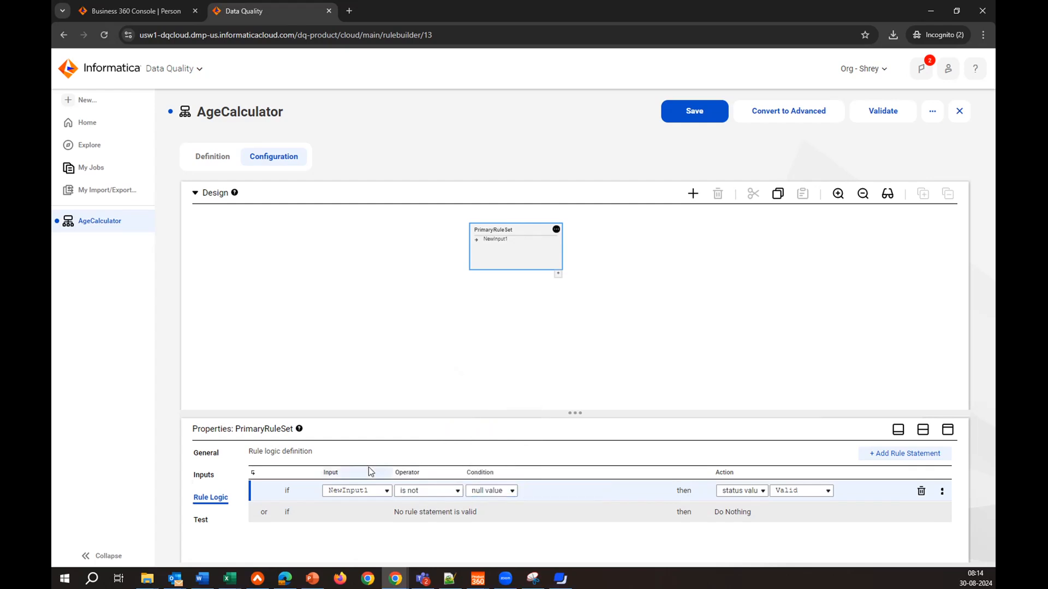
# Set the first statement's action to an expression and define it as a Custom Expression.
pyautogui.click(747, 493)
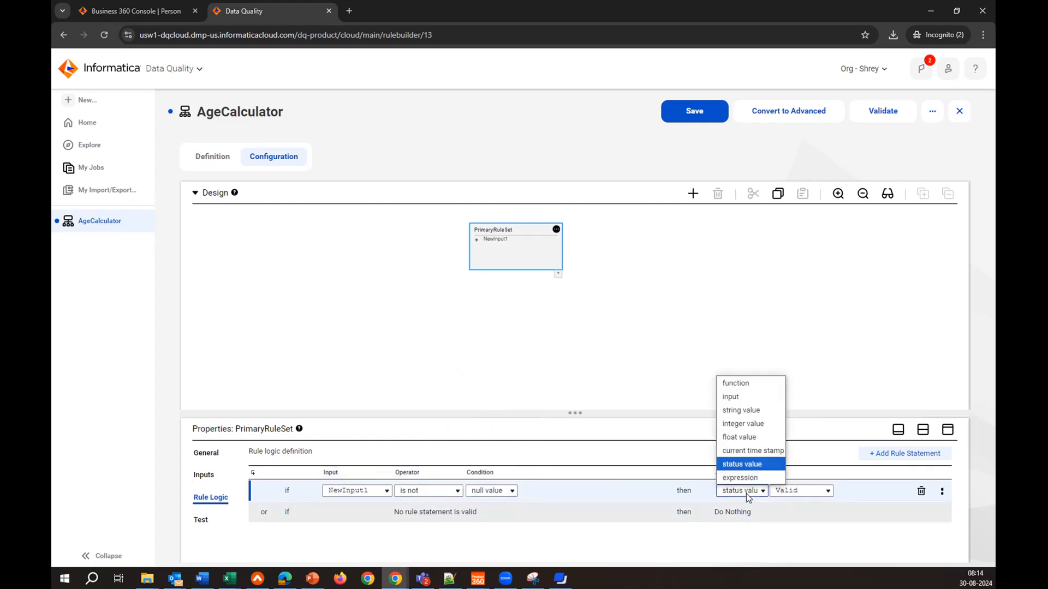
pyautogui.click(746, 479)
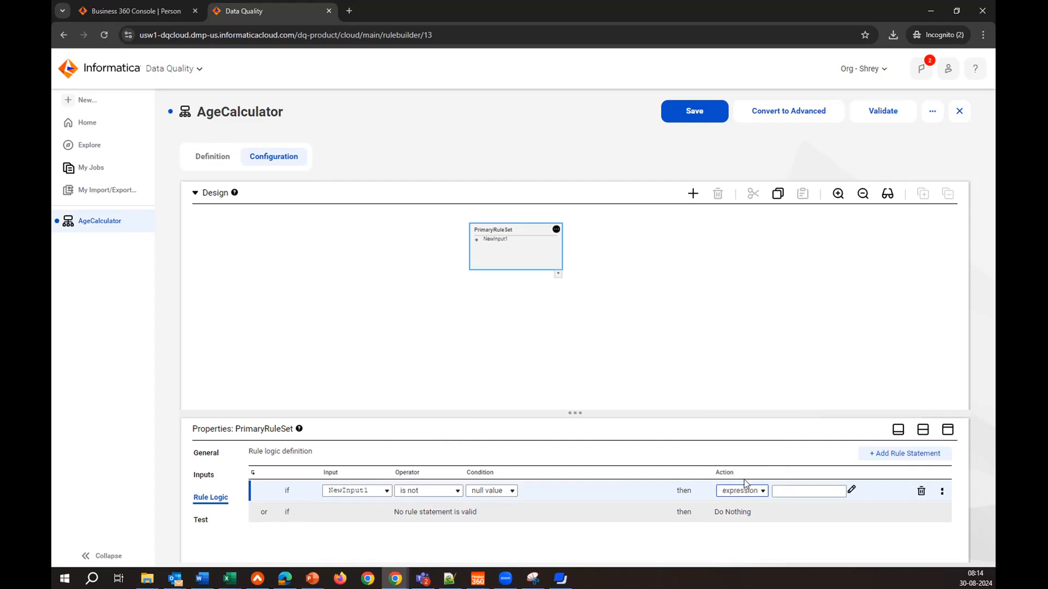
pyautogui.click(851, 491)
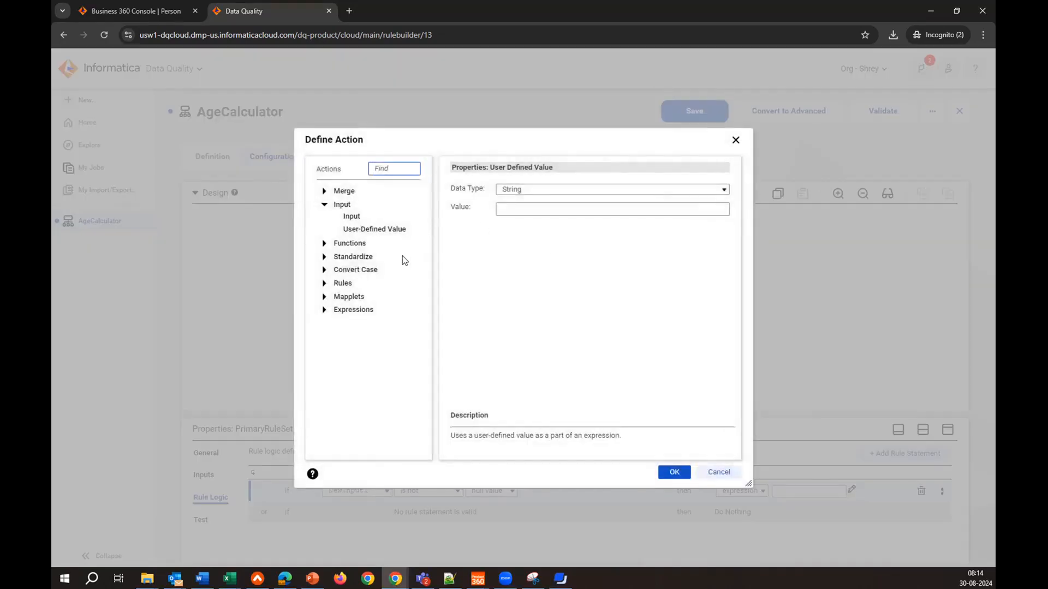
pyautogui.click(324, 310)
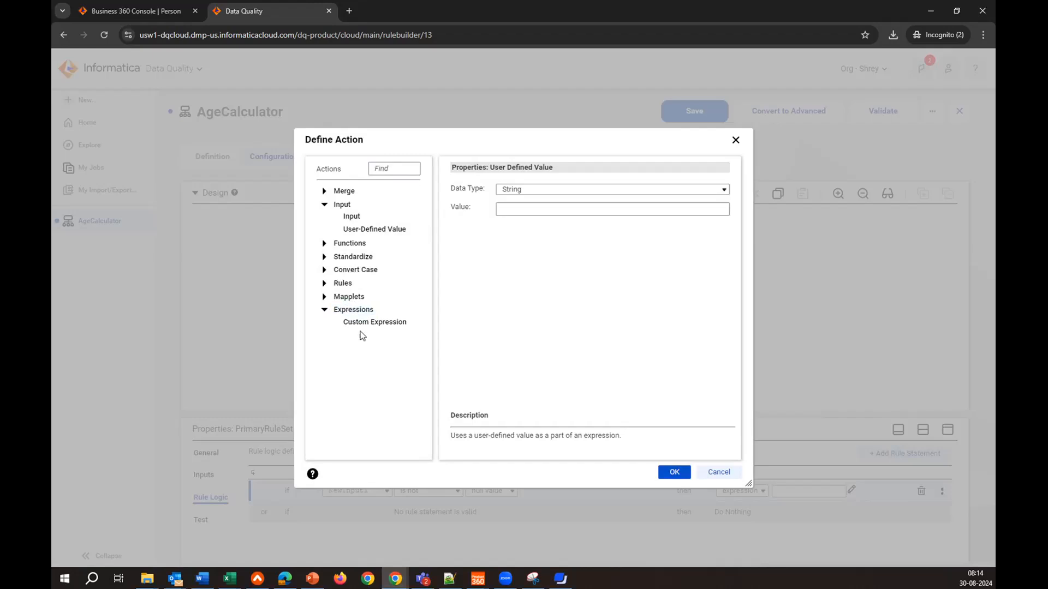
pyautogui.click(377, 327)
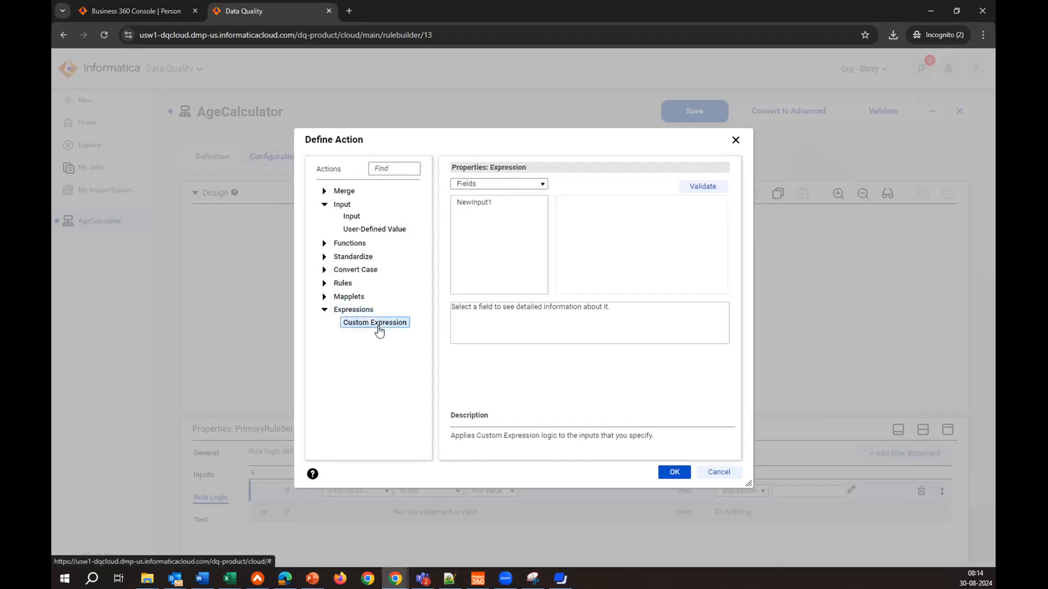
# Insert the built-in date function Date_Diff into the custom expression.
pyautogui.click(518, 185)
pyautogui.click(497, 207)
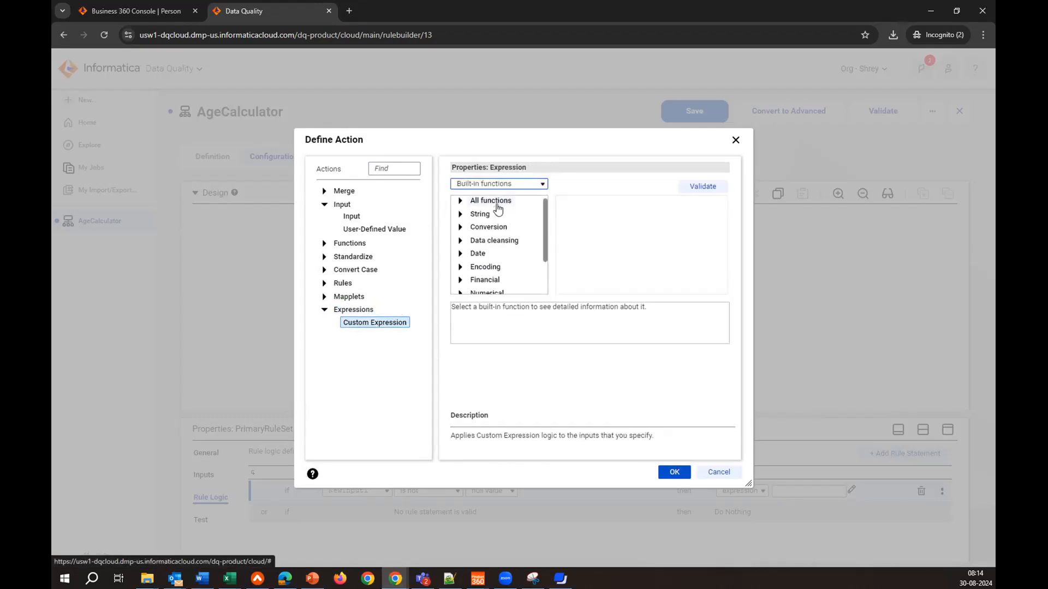
pyautogui.scroll(-2, 497, 209)
pyautogui.scroll(2, 498, 209)
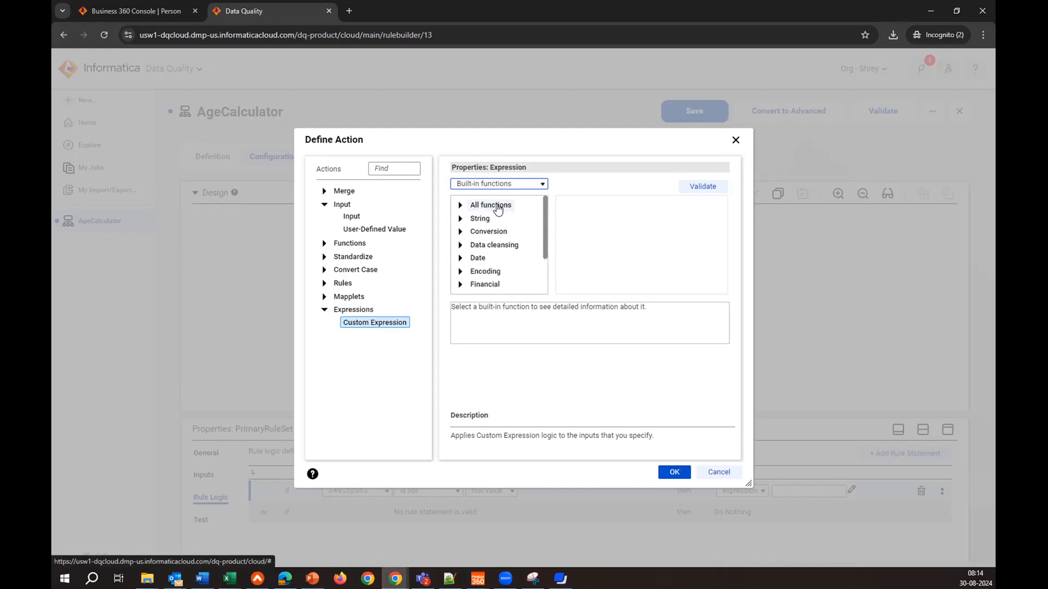
pyautogui.scroll(-2, 497, 209)
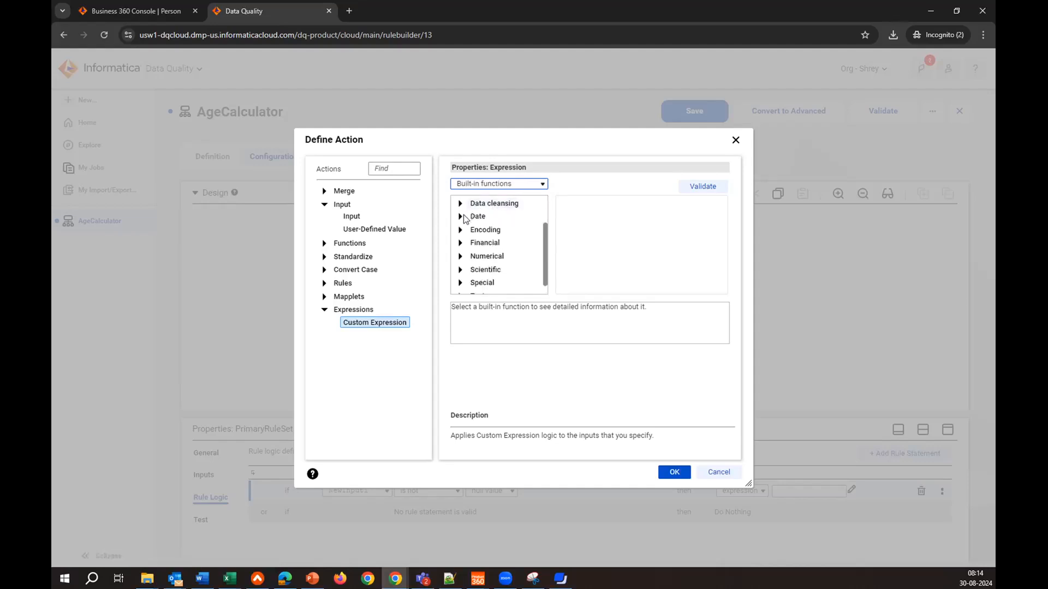
pyautogui.click(463, 216)
pyautogui.scroll(-1, 468, 257)
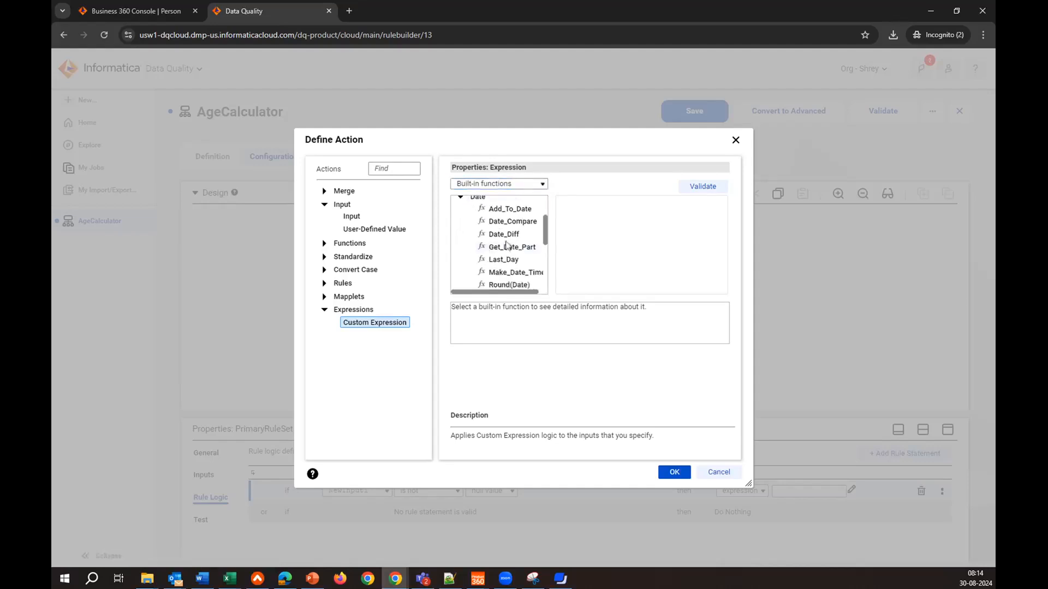
pyautogui.moveTo(508, 242)
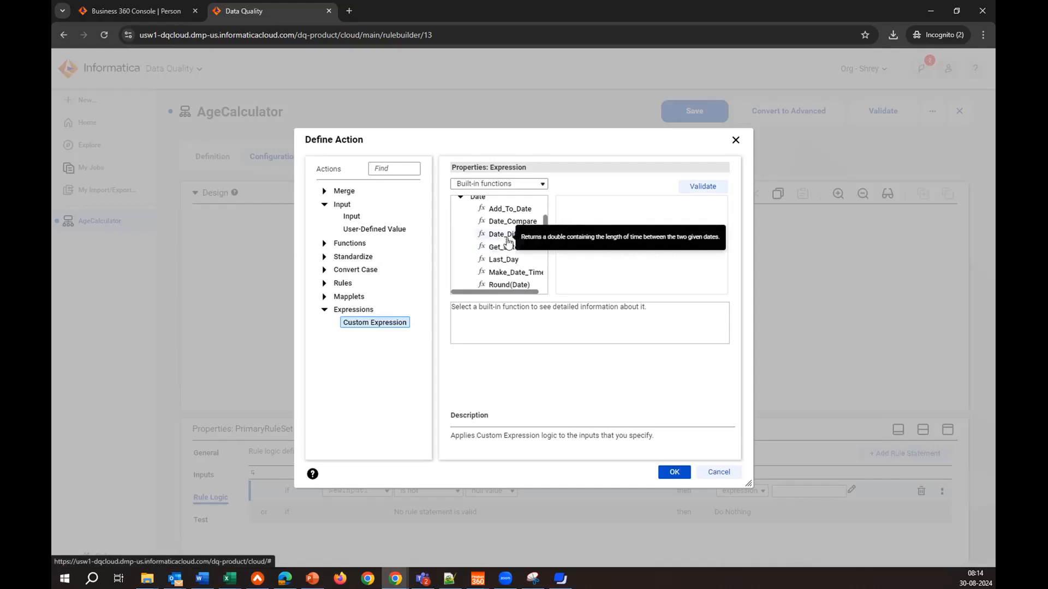
pyautogui.doubleClick(507, 242)
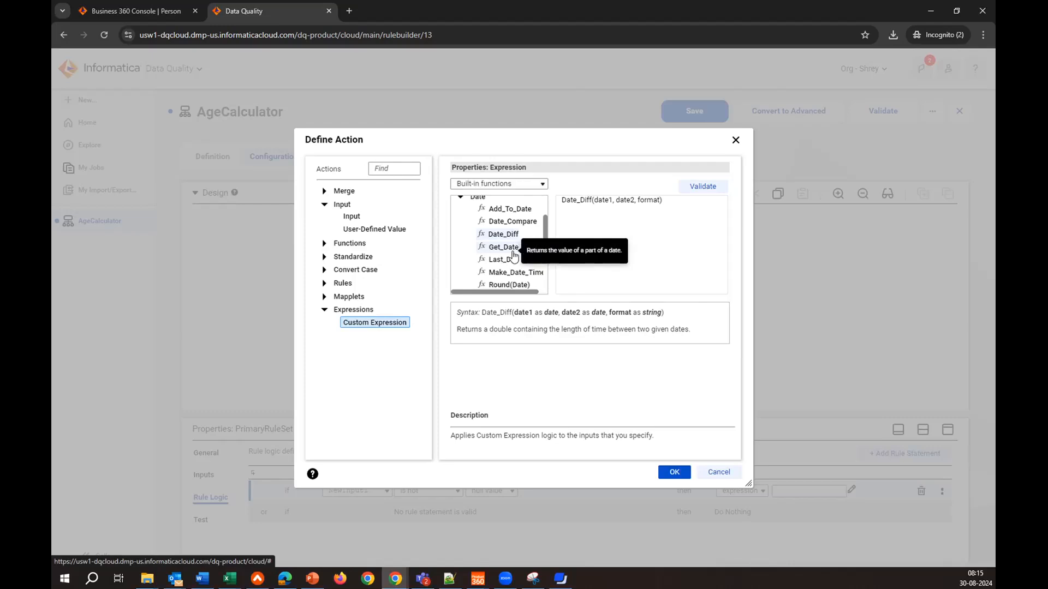
# Replace the date1 argument of Date_Diff with the built-in Systimestamp function.
pyautogui.scroll(-3, 513, 255)
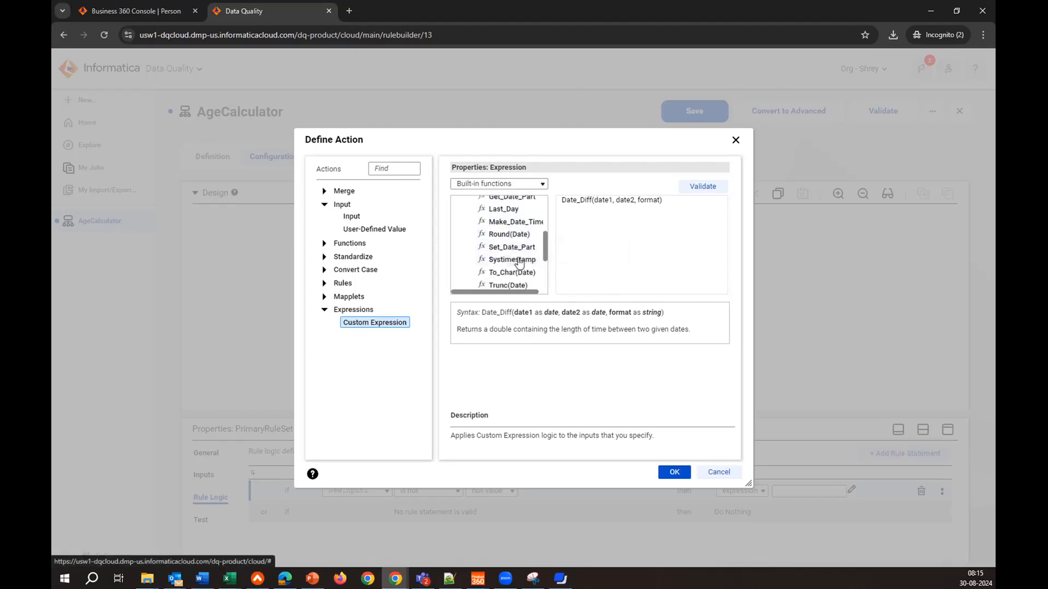
pyautogui.doubleClick(603, 200)
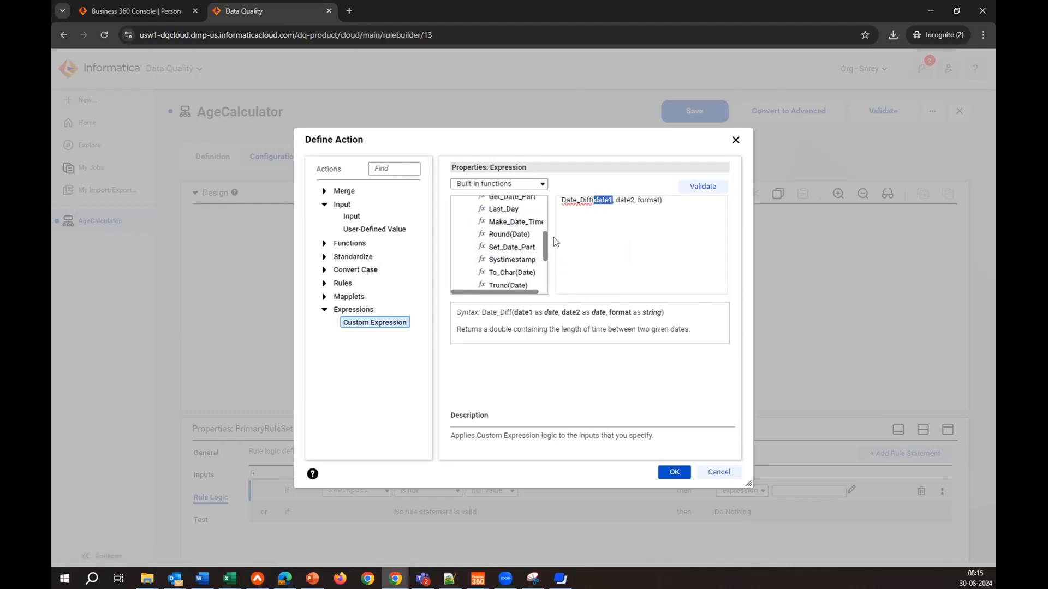
pyautogui.doubleClick(519, 259)
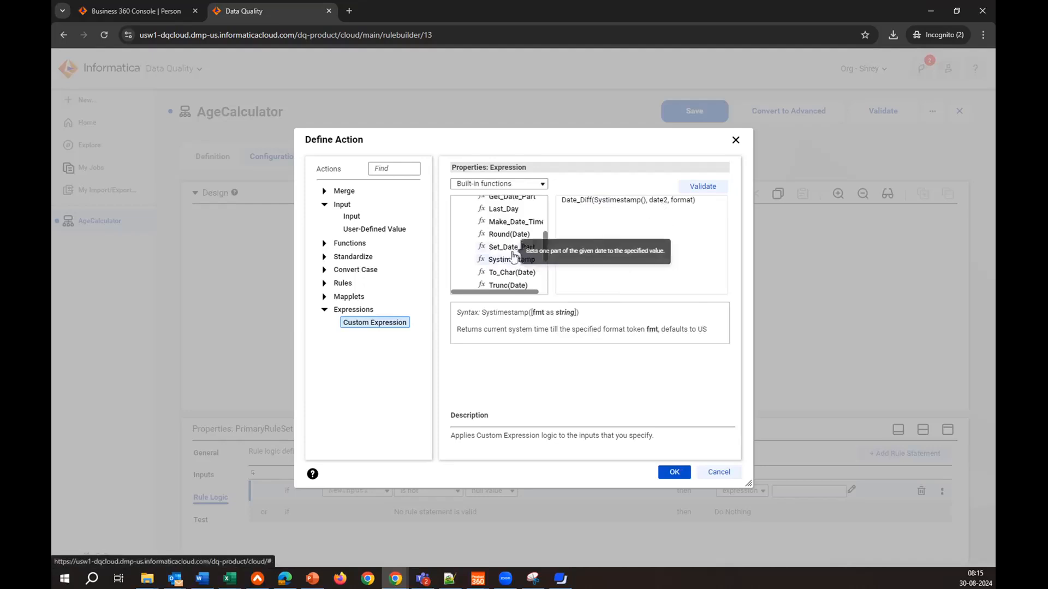
# Replace the date2 argument of Date_Diff with the field NewInput1.
pyautogui.doubleClick(658, 200)
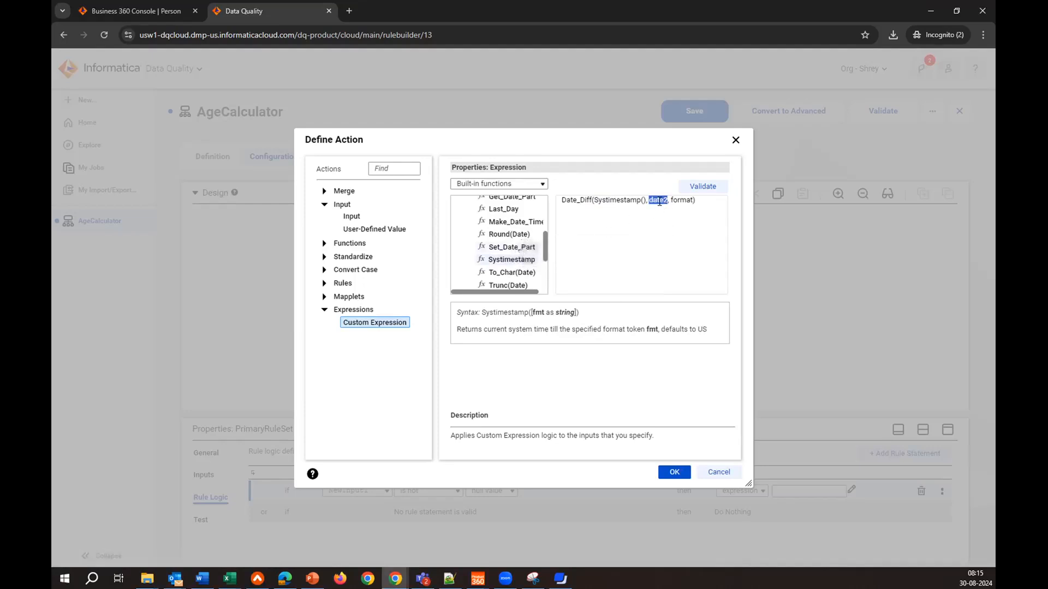
pyautogui.click(488, 184)
pyautogui.click(480, 214)
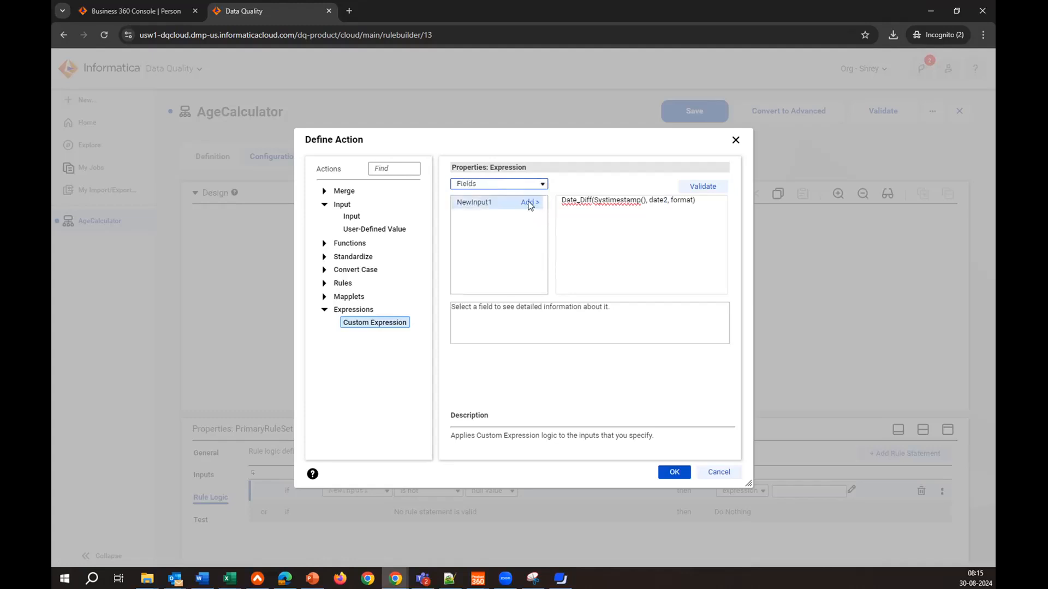
pyautogui.click(528, 203)
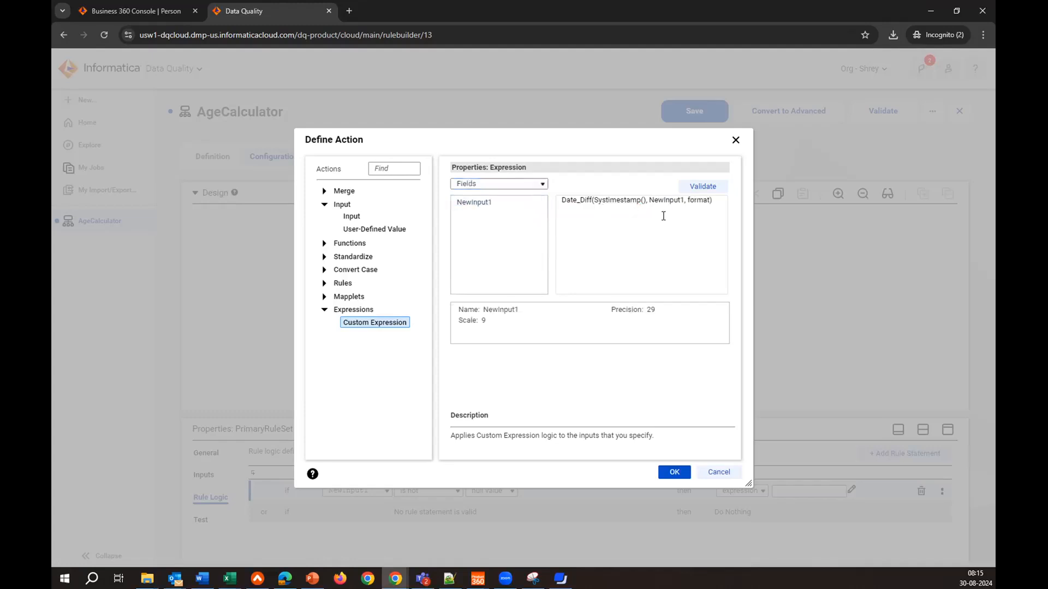
# Replace the format argument of Date_Diff with 'YY'.
pyautogui.doubleClick(699, 201)
pyautogui.press('BackSpace')
pyautogui.write('YY')
pyautogui.write("'")
pyautogui.click(529, 184)
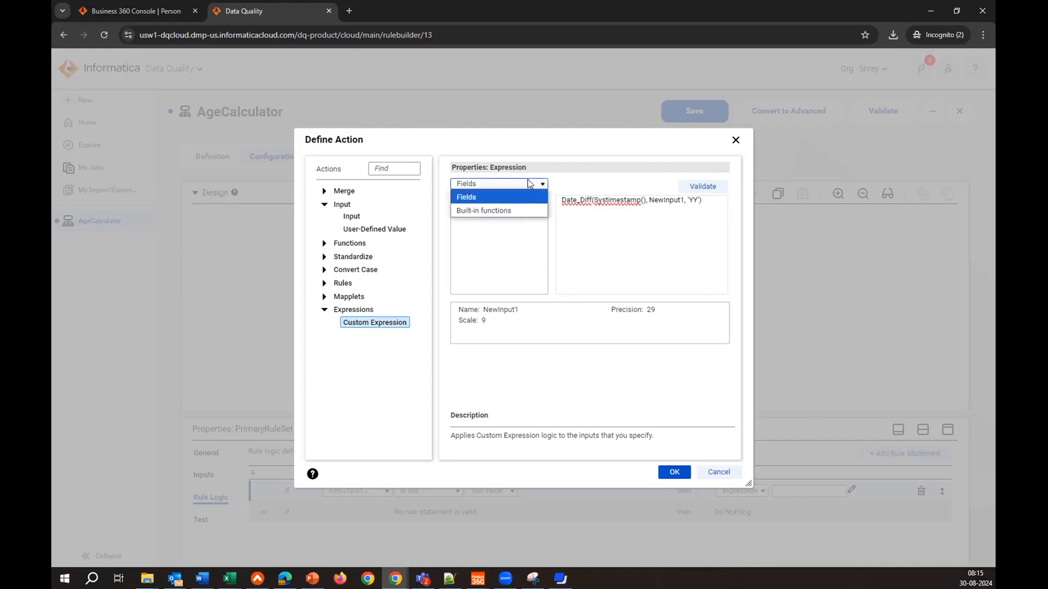
pyautogui.click(497, 210)
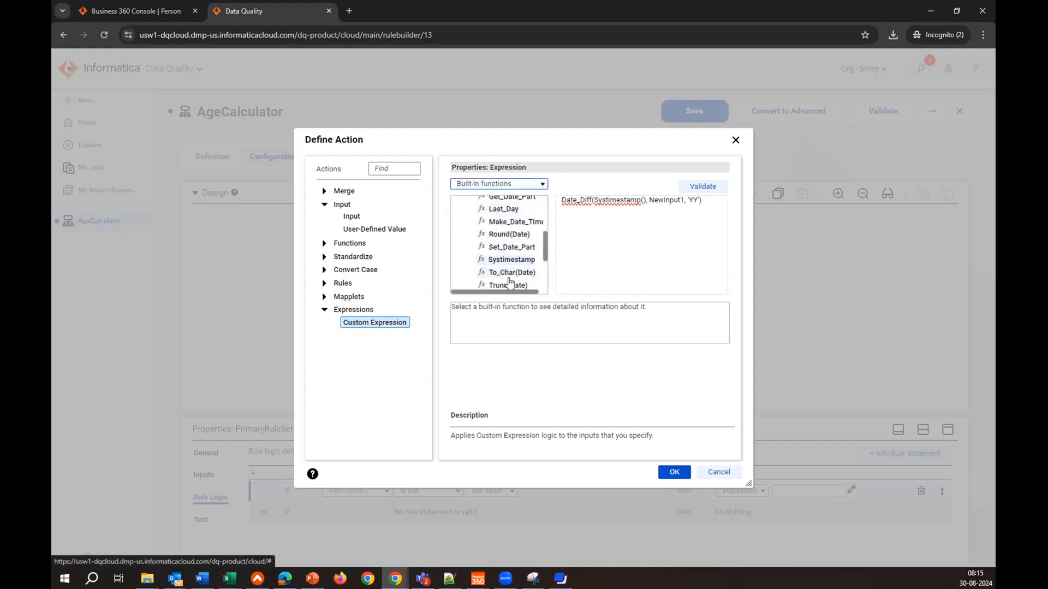
pyautogui.scroll(2, 510, 276)
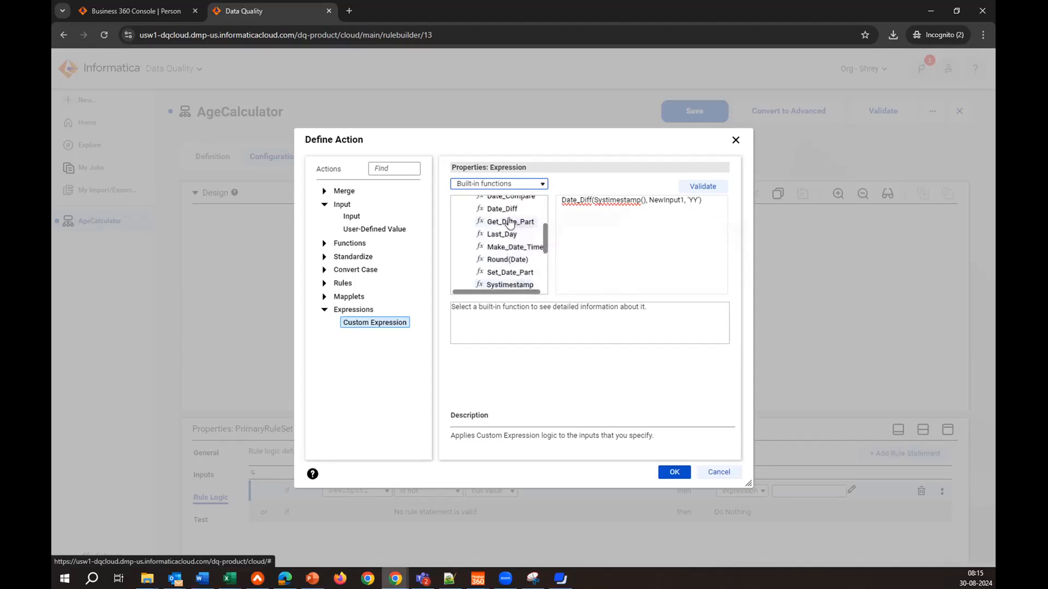
pyautogui.doubleClick(502, 210)
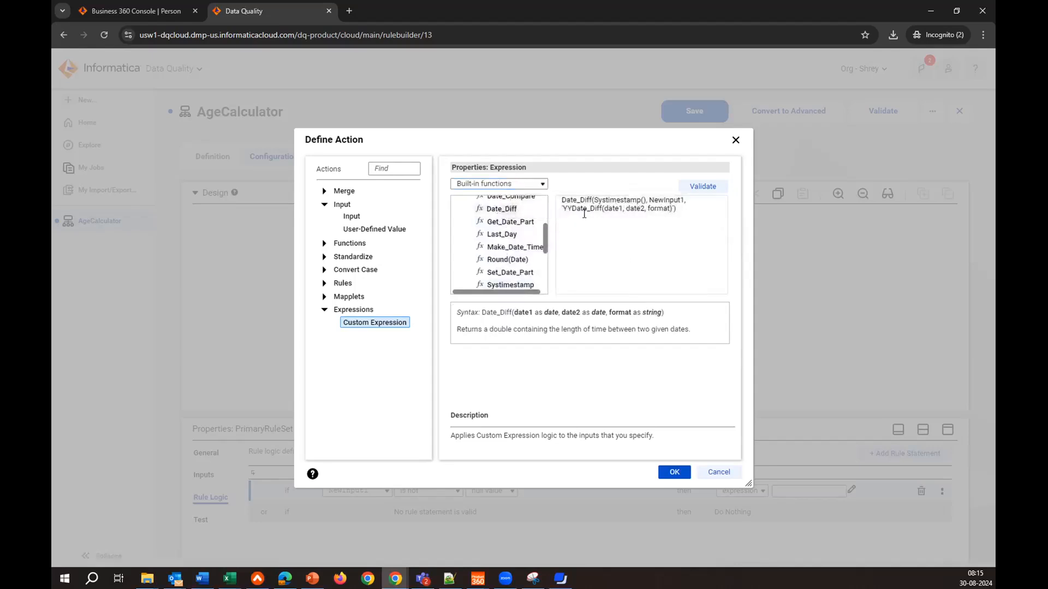
pyautogui.moveTo(576, 210); pyautogui.dragTo(672, 211)
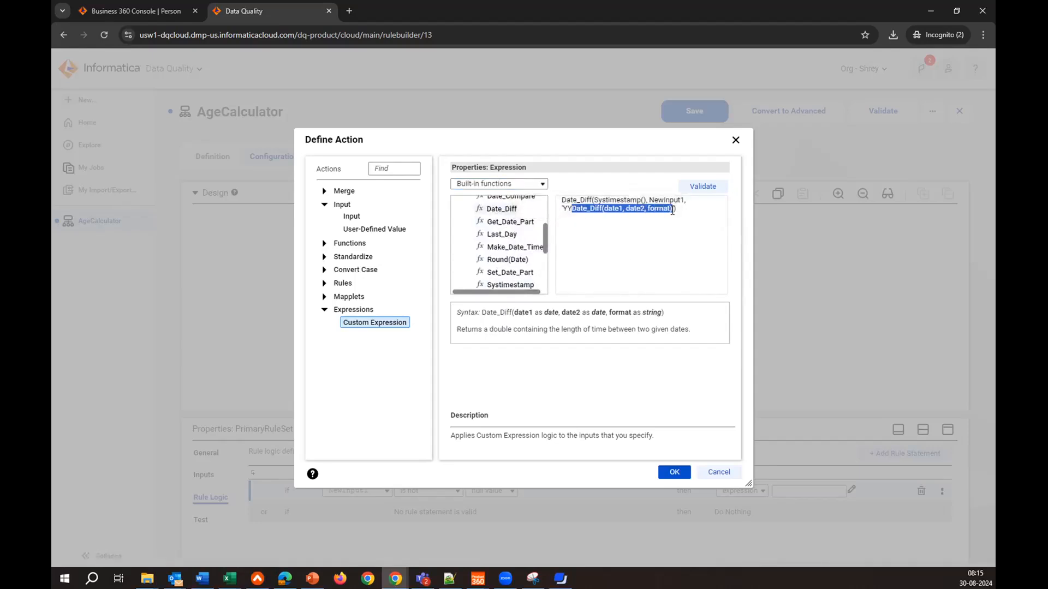
pyautogui.press('BackSpace')
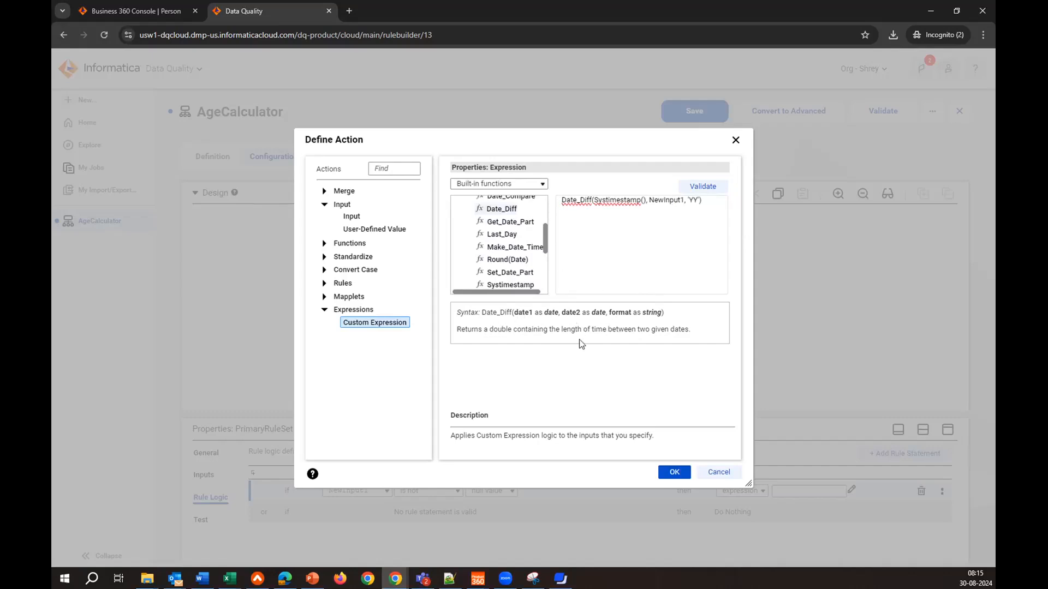
# Insert the built-in conversion function To_Integer at the start of the custom expression, before Date_Diff.
pyautogui.scroll(3, 510, 245)
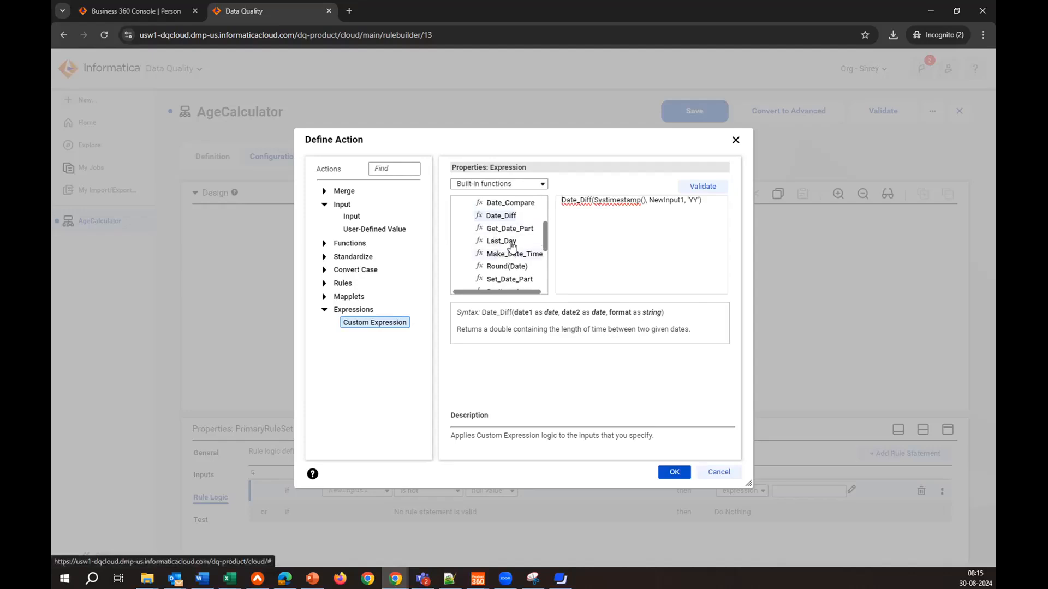
pyautogui.click(462, 257)
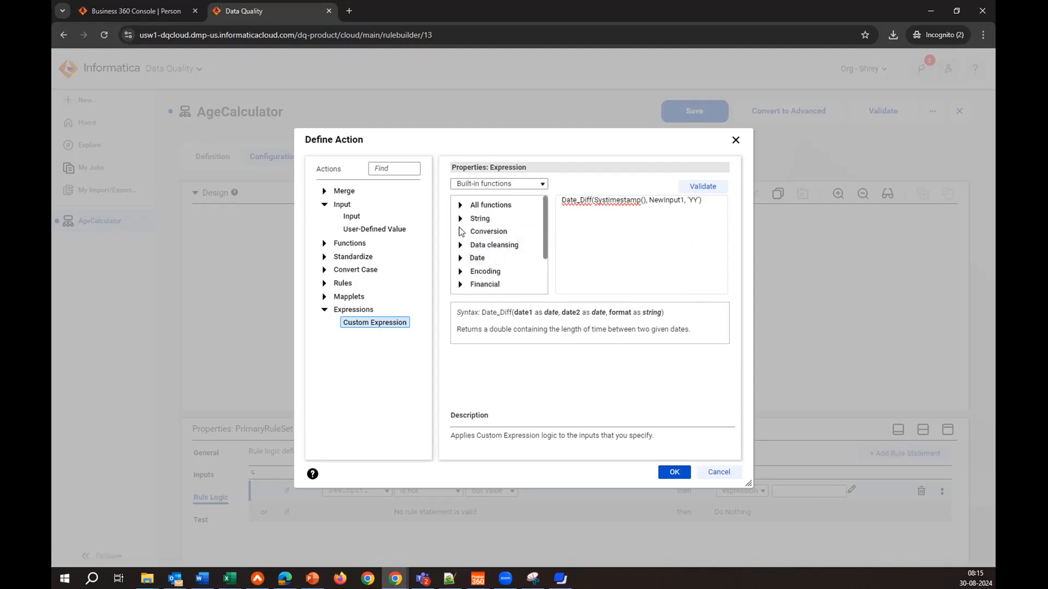
pyautogui.click(461, 231)
pyautogui.scroll(-1, 483, 255)
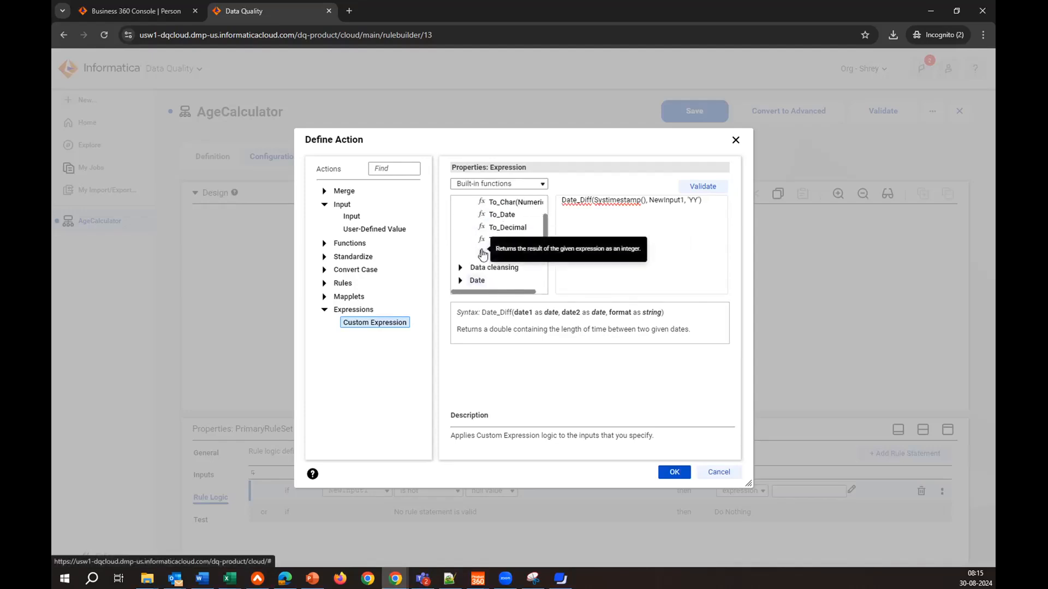
pyautogui.doubleClick(507, 254)
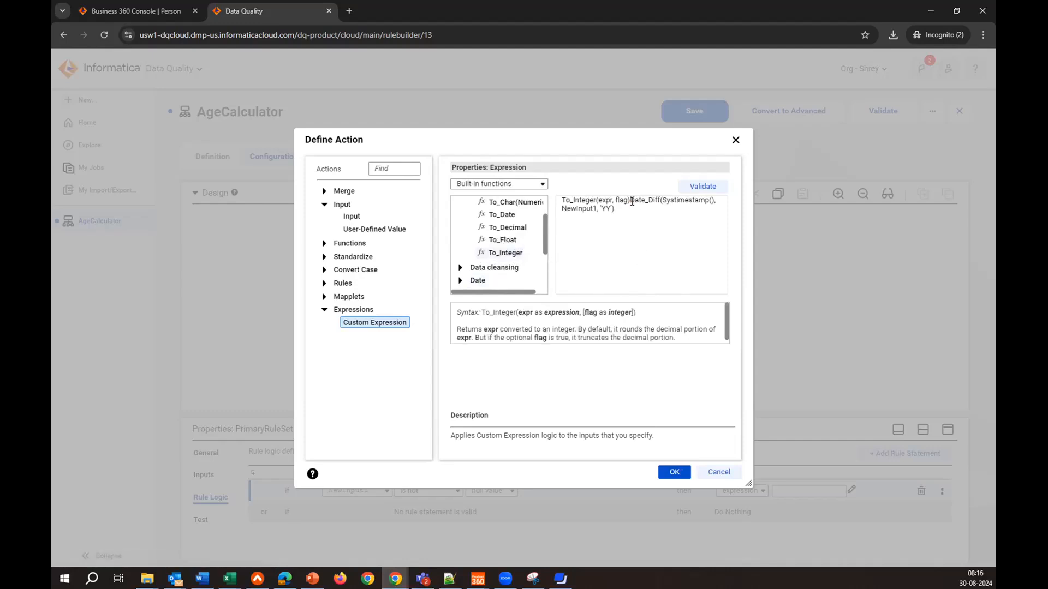
# Move the whole Date_Diff call into To_Integer, replacing its expr argument.
pyautogui.moveTo(632, 202); pyautogui.dragTo(640, 210)
pyautogui.hotkey('ctrl', 'c')
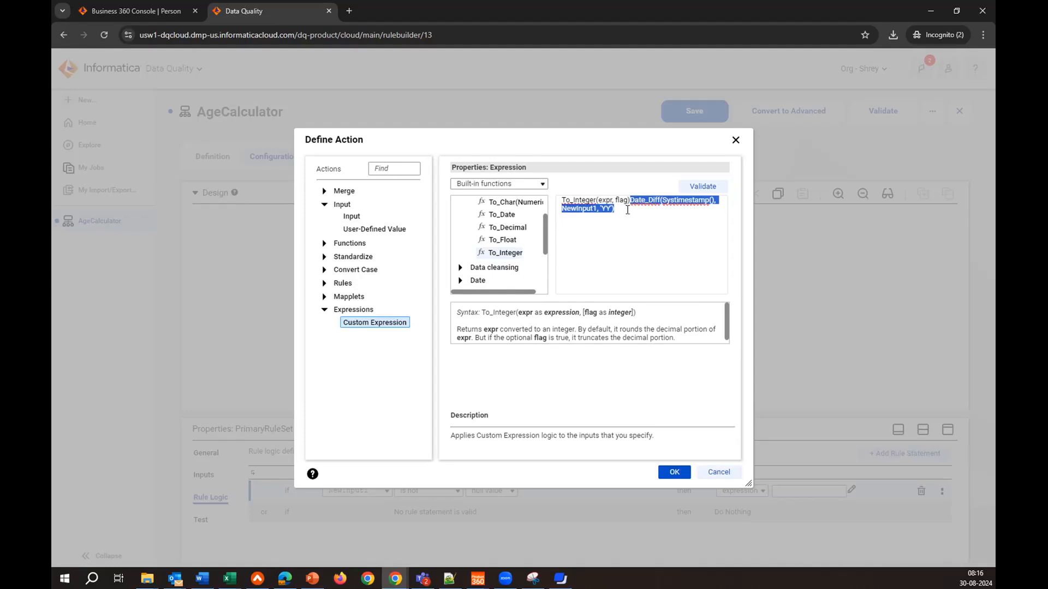
pyautogui.press('BackSpace')
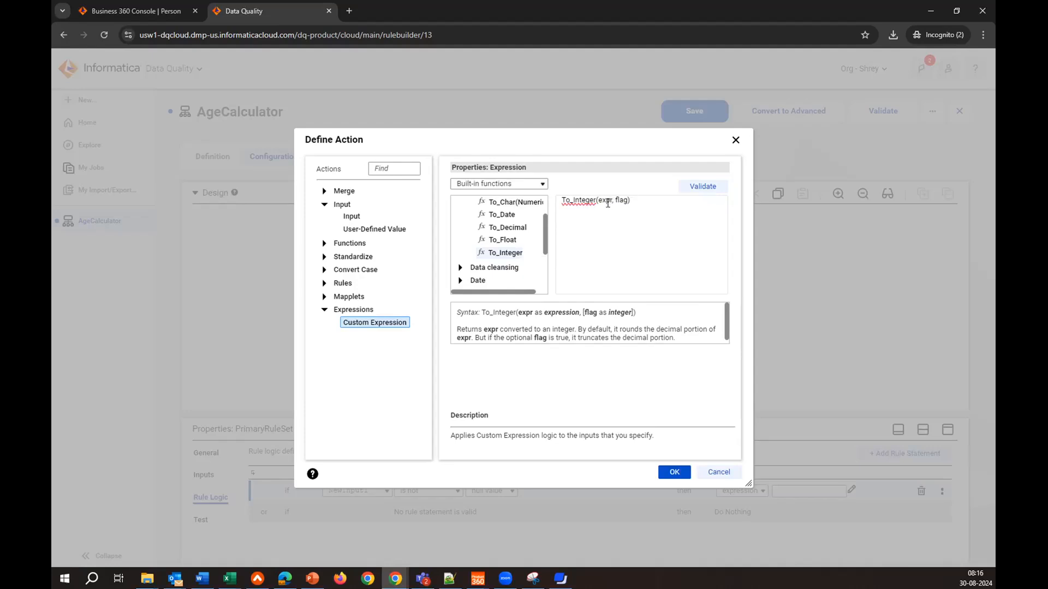
pyautogui.doubleClick(604, 201)
pyautogui.hotkey('ctrl', 'v')
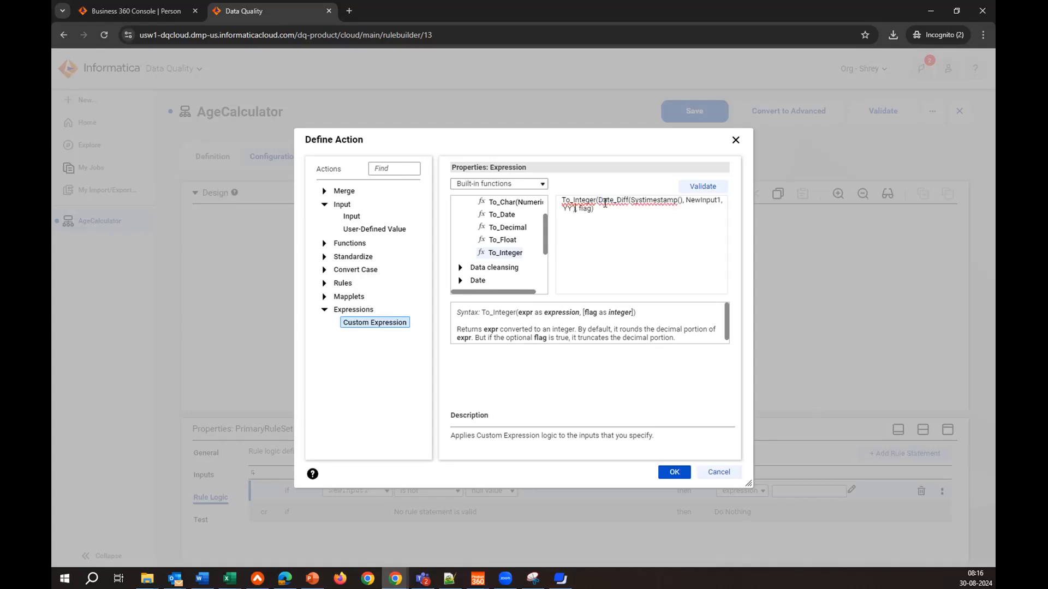
# Replace the flag argument of To_Integer with 2, then validate and accept the custom expression.
pyautogui.doubleClick(584, 208)
pyautogui.write('2')
pyautogui.click(703, 187)
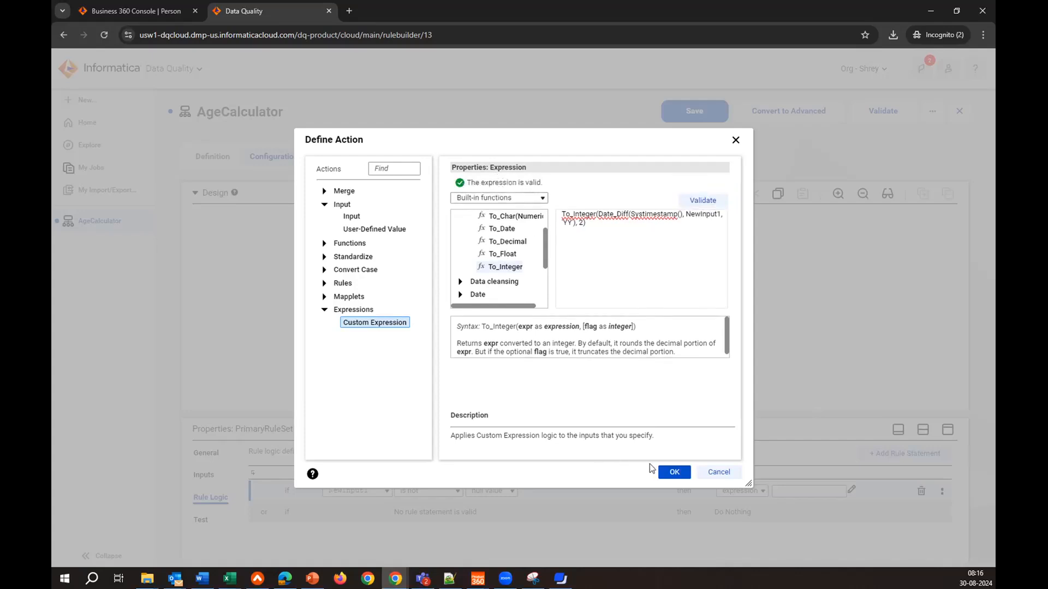
pyautogui.click(670, 472)
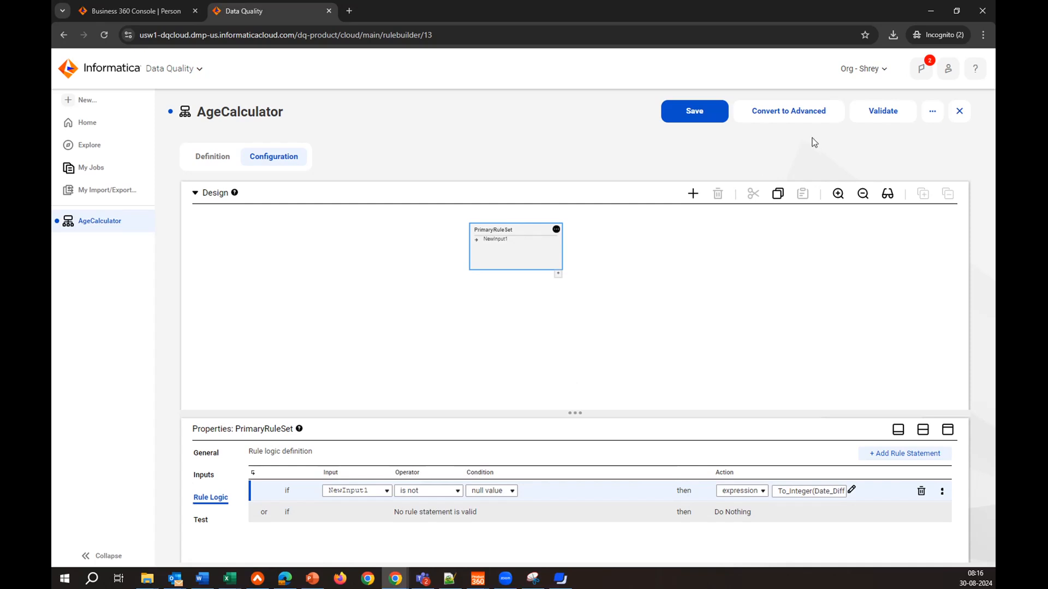
# Validate and save the AgeCalculator rule specification.
pyautogui.click(872, 120)
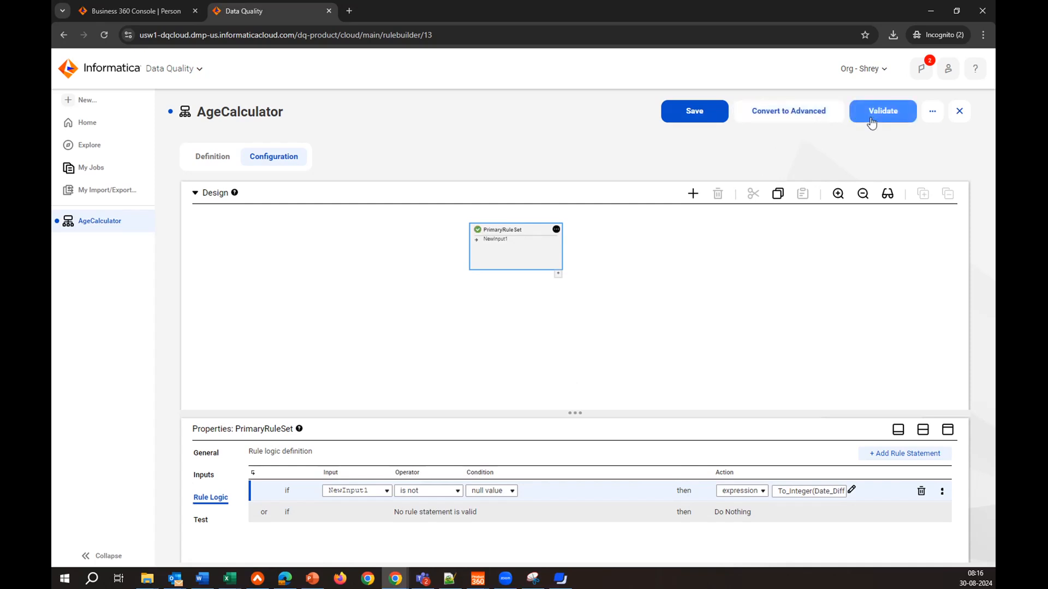
pyautogui.click(684, 120)
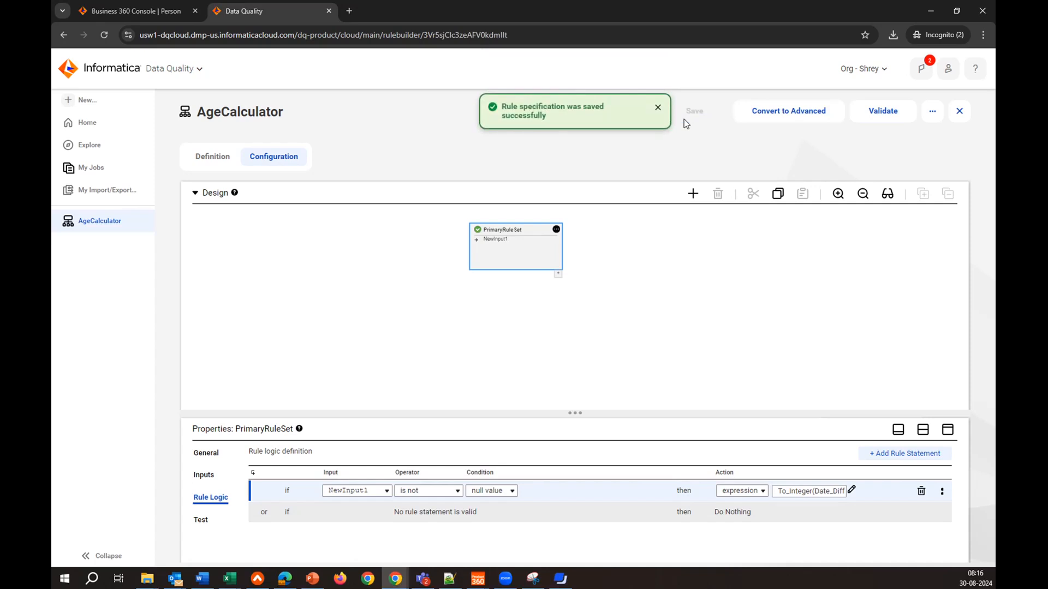
pyautogui.scroll(-1, 609, 346)
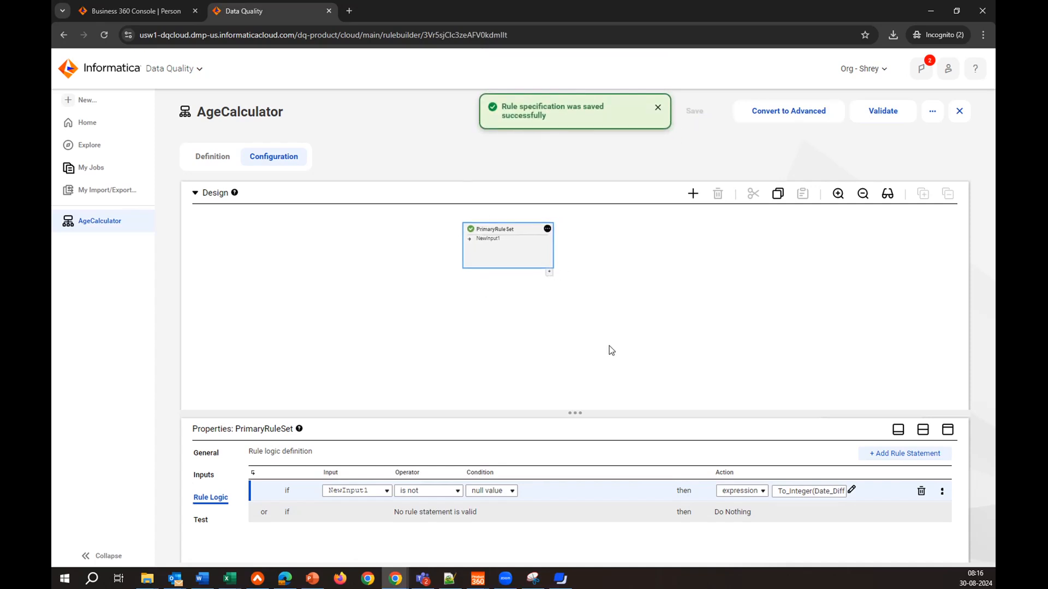
pyautogui.scroll(-2, 609, 346)
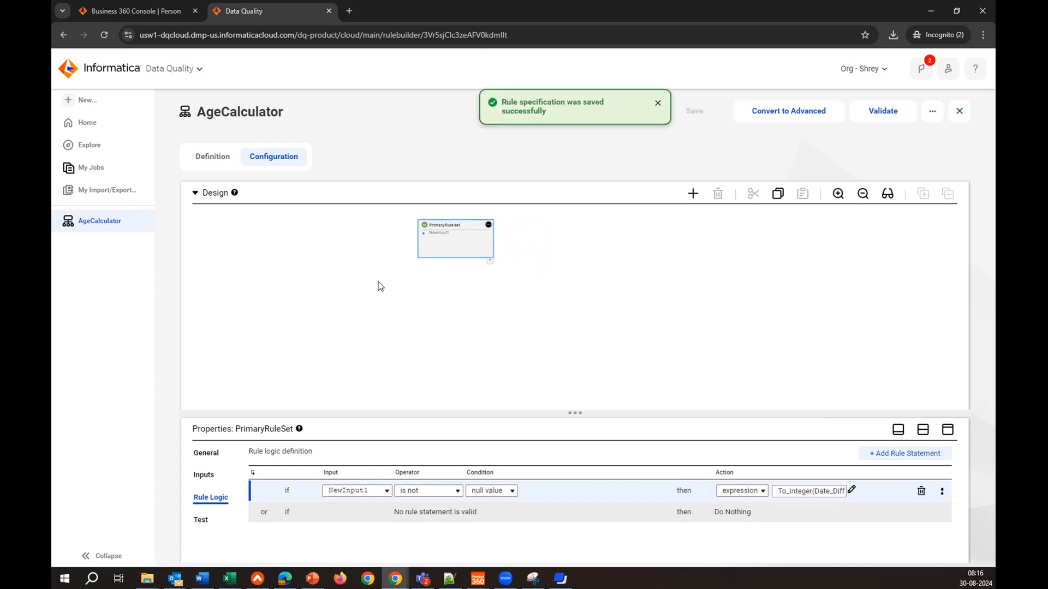
# Switch to the Business 360 Console and start a new advanced rule association for the Person entity's Age field.
pyautogui.click(162, 7)
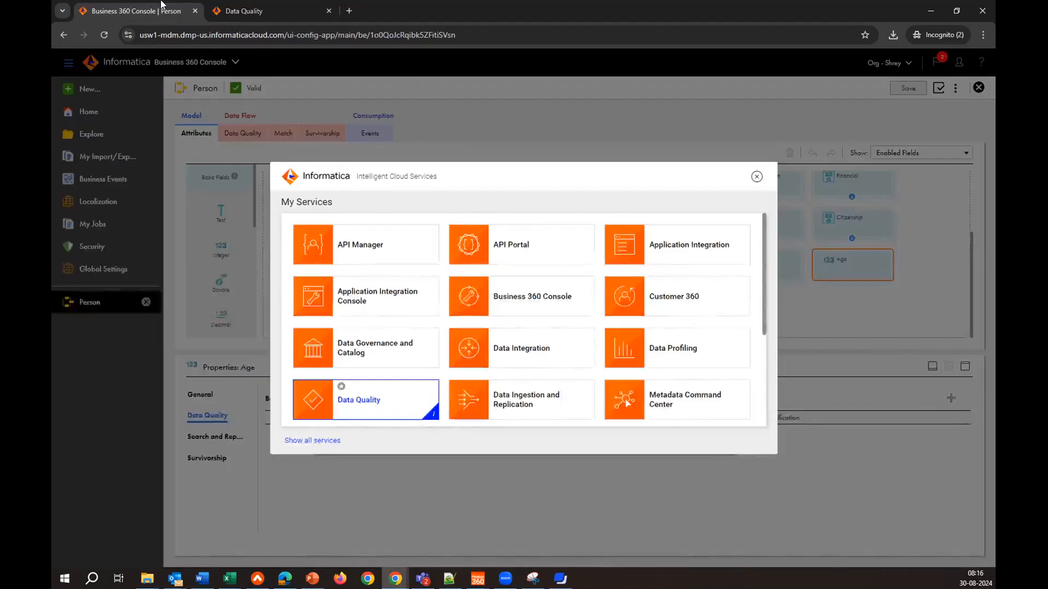
pyautogui.click(757, 176)
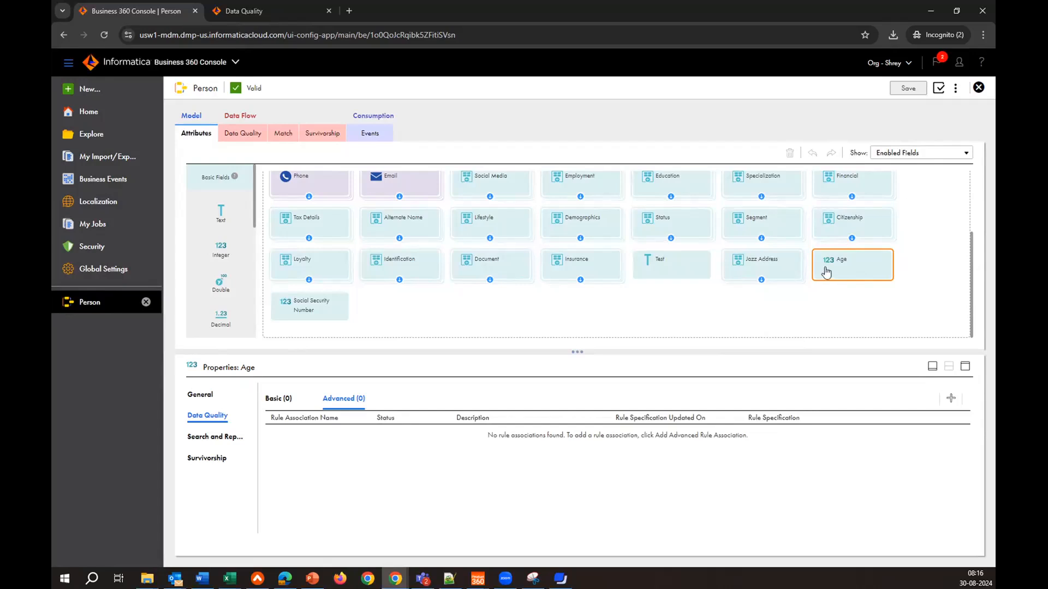
pyautogui.click(277, 399)
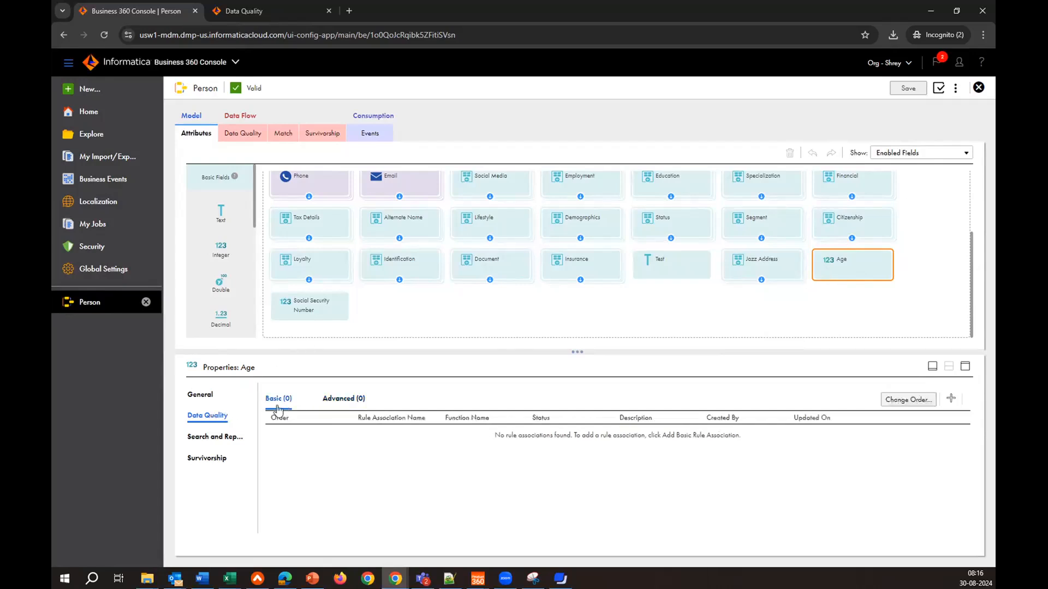
pyautogui.click(342, 399)
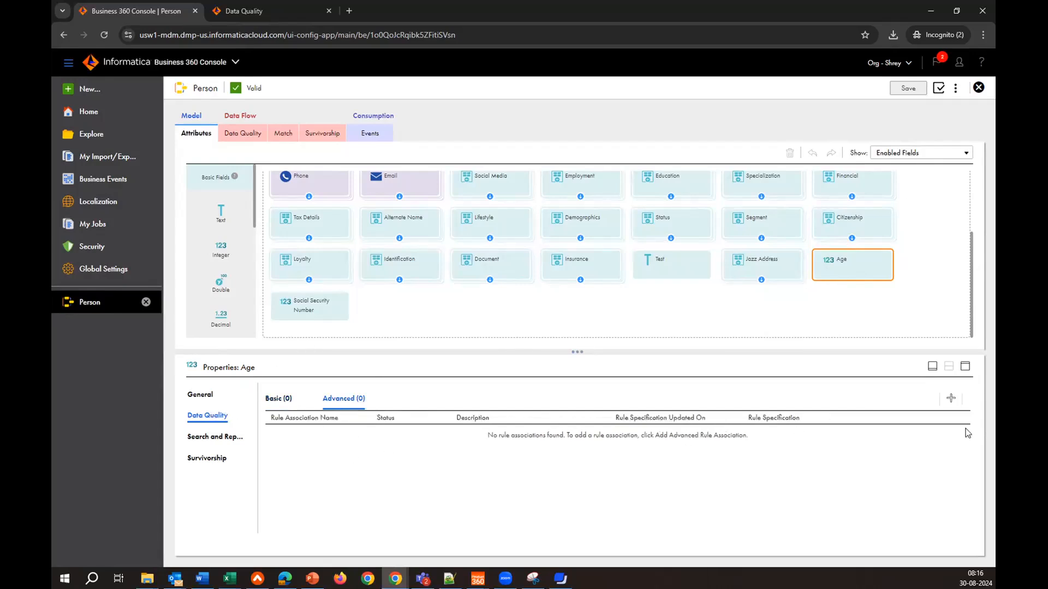
pyautogui.click(951, 398)
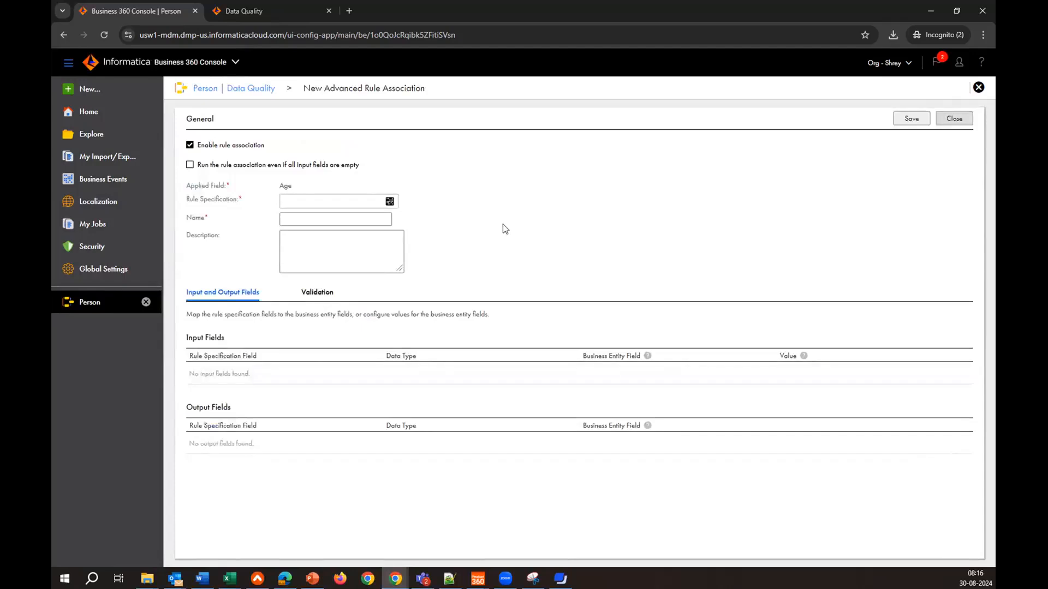
# Choose AgeCalculator as the rule specification of the new association.
pyautogui.click(389, 201)
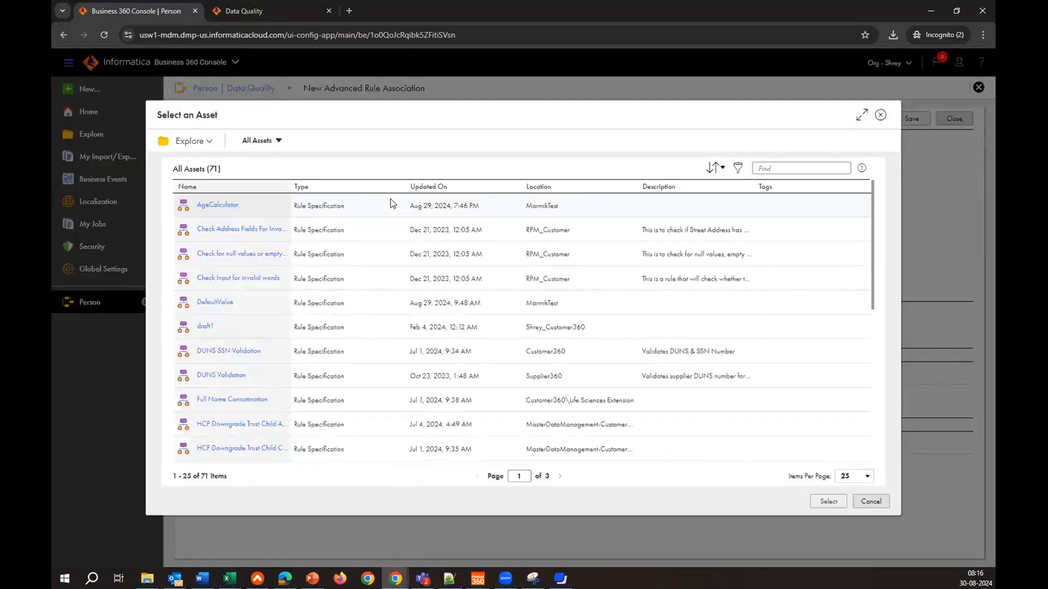
pyautogui.click(703, 215)
pyautogui.click(820, 503)
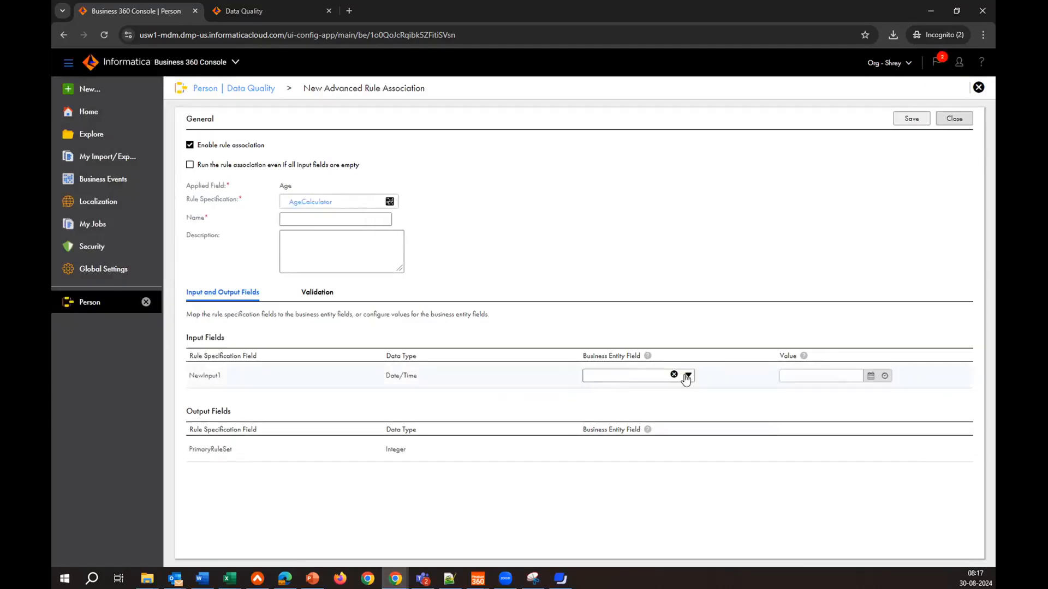
# Map the input NewInput1 to the Birth Date field and the output PrimaryRuleSet to the Age field.
pyautogui.click(687, 376)
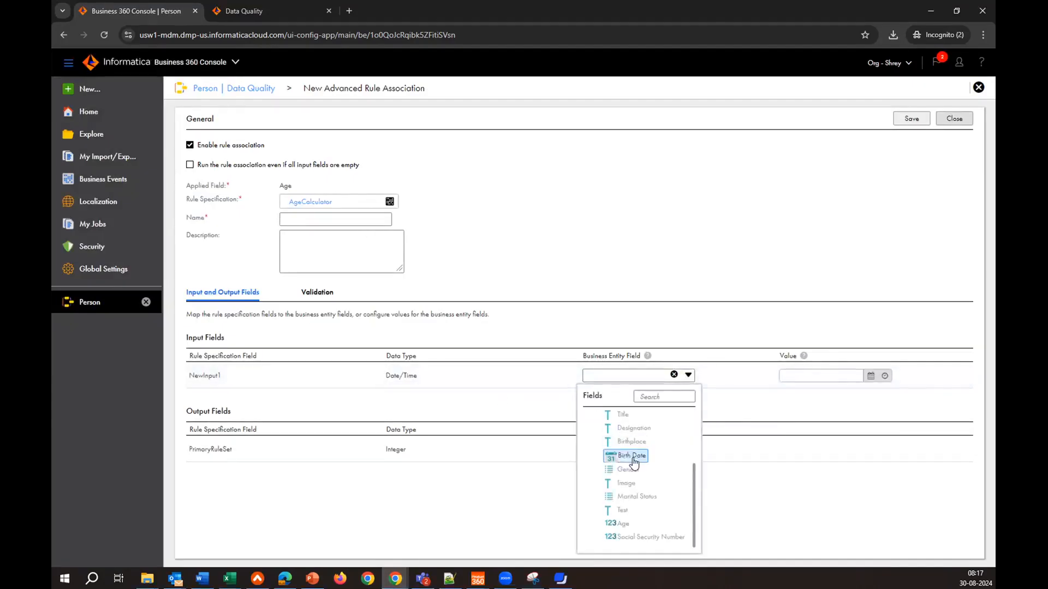
pyautogui.click(631, 462)
pyautogui.click(621, 454)
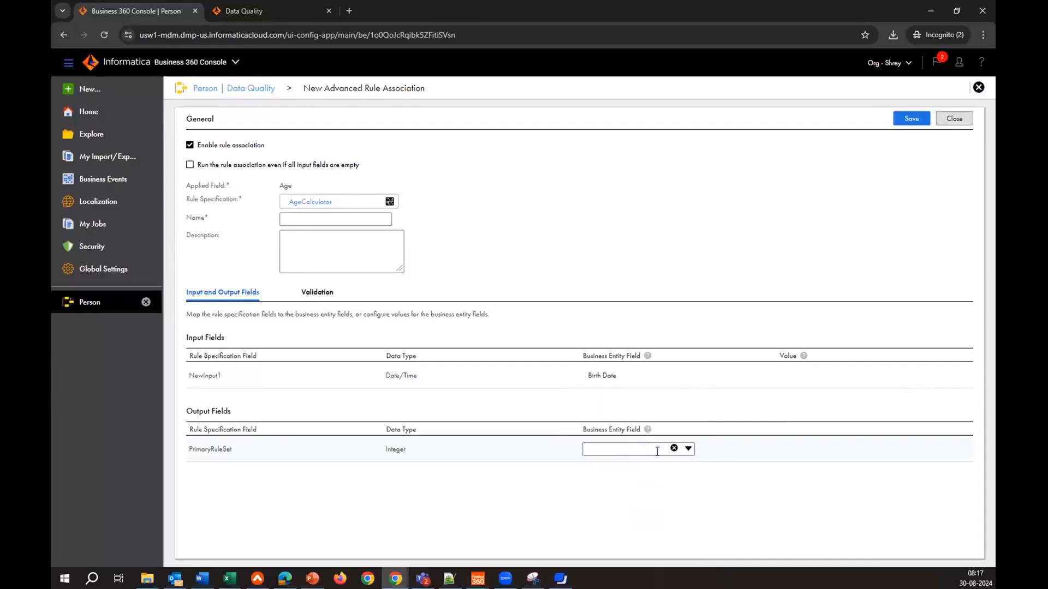
pyautogui.click(688, 448)
pyautogui.scroll(-5, 663, 383)
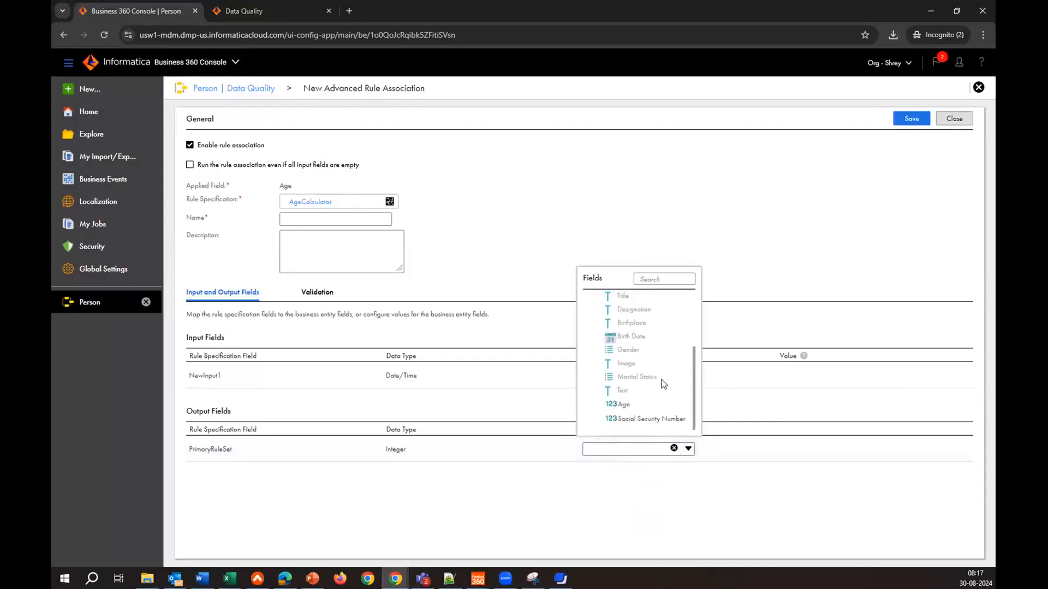
pyautogui.click(624, 405)
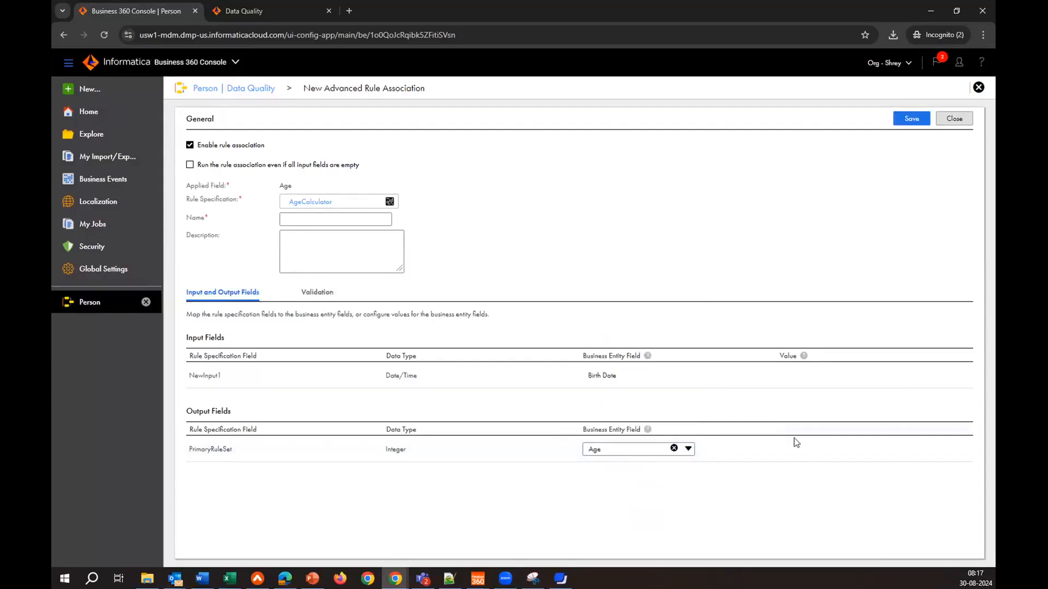
# Name the rule association AgeCalculator and save it.
pyautogui.click(911, 119)
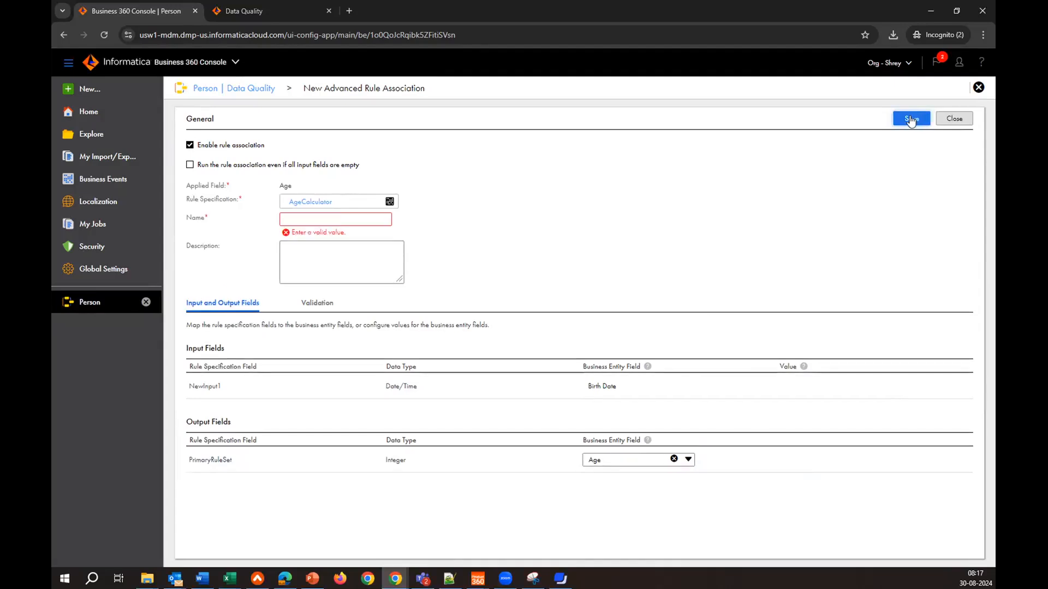
pyautogui.click(345, 219)
pyautogui.write('AgeC')
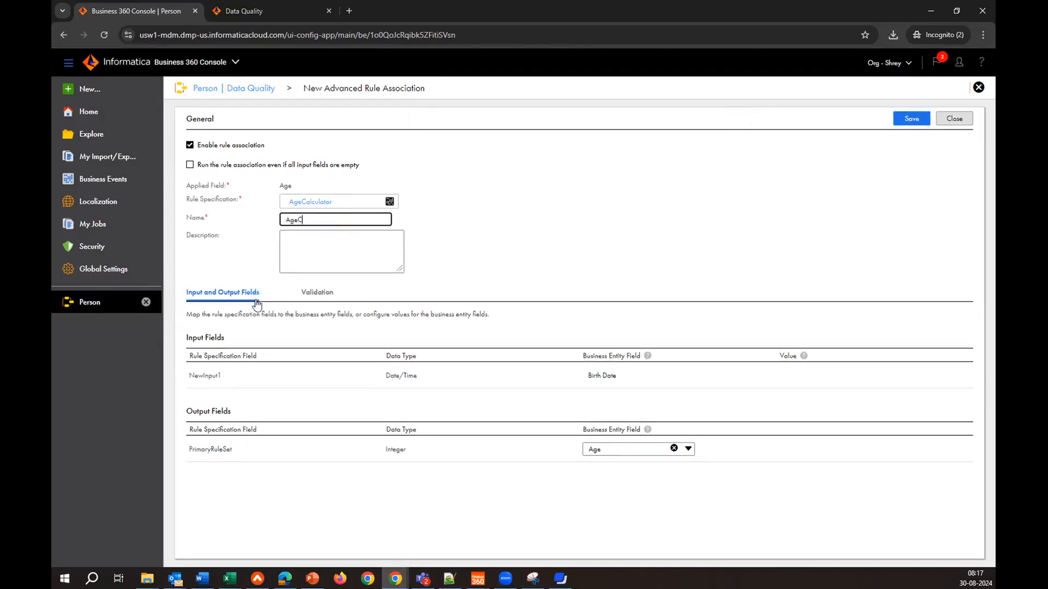
pyautogui.write('alculator')
pyautogui.click(910, 119)
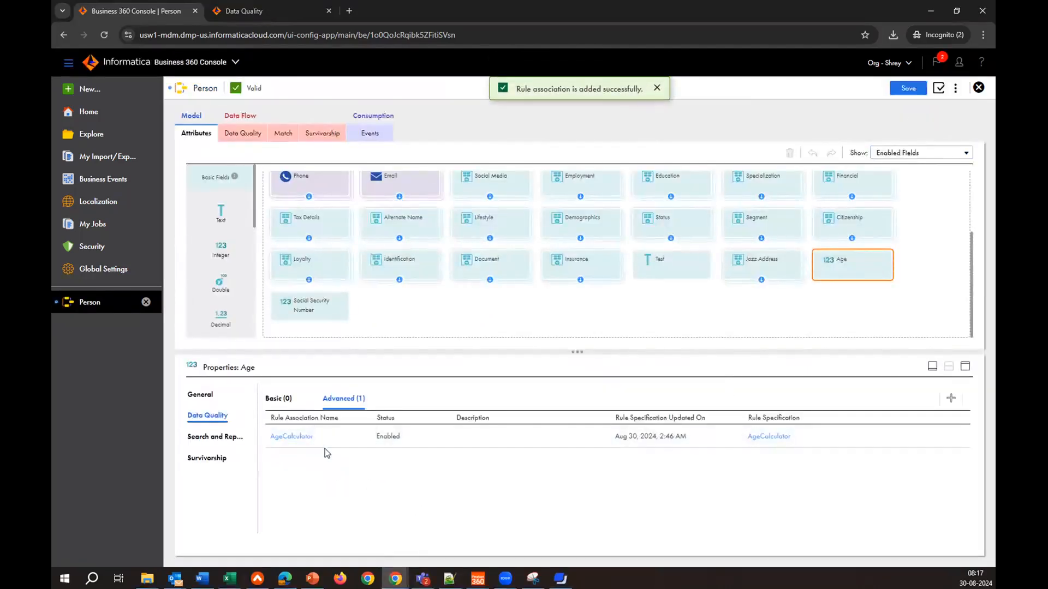
# Validate and save the Person business entity.
pyautogui.click(940, 89)
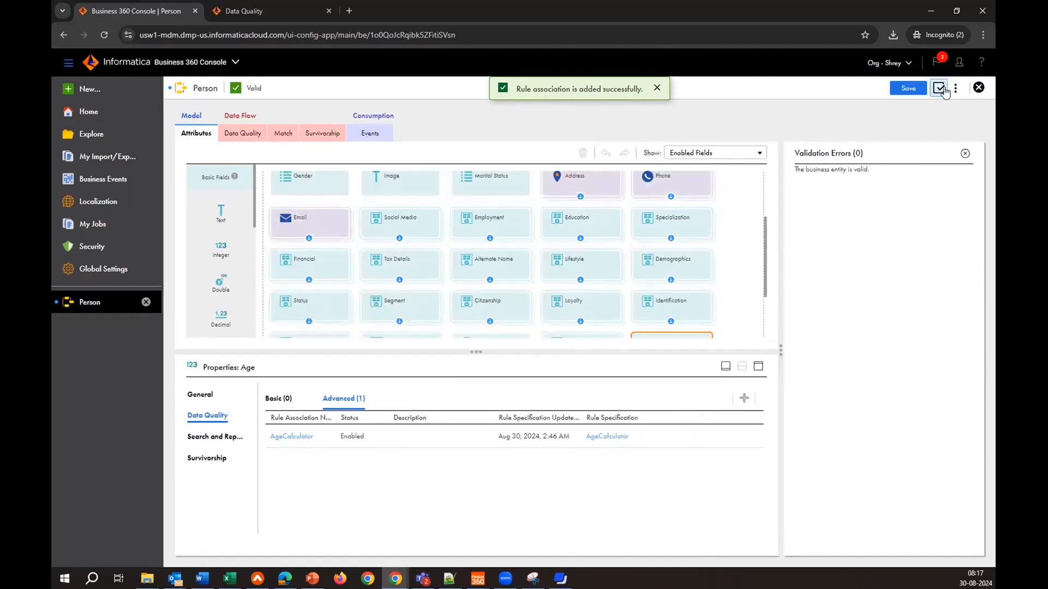
pyautogui.click(913, 89)
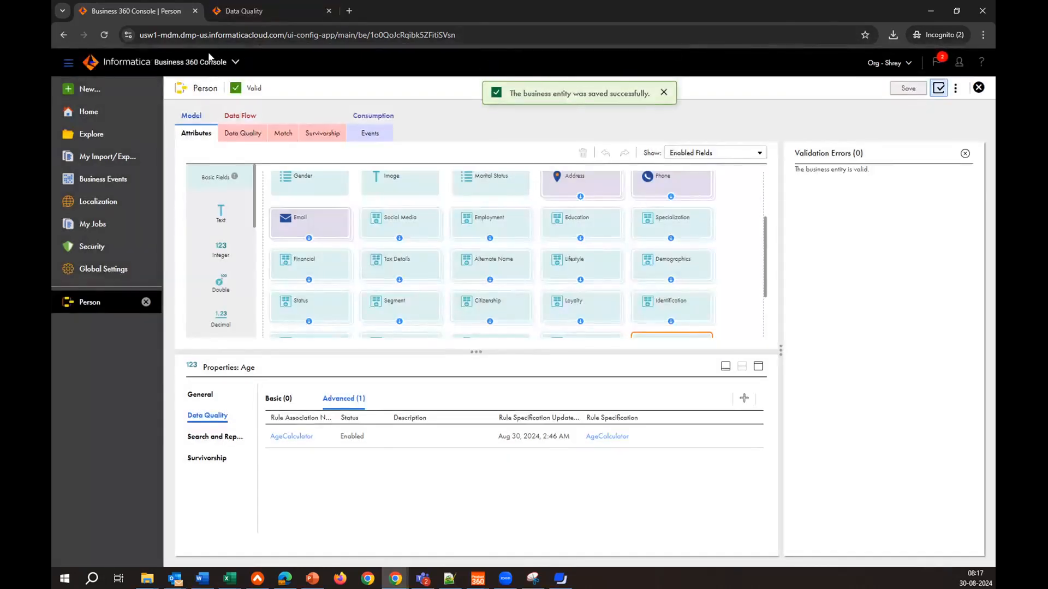
# Open the Customer 360 service in a new browser tab and switch to it.
pyautogui.click(237, 62)
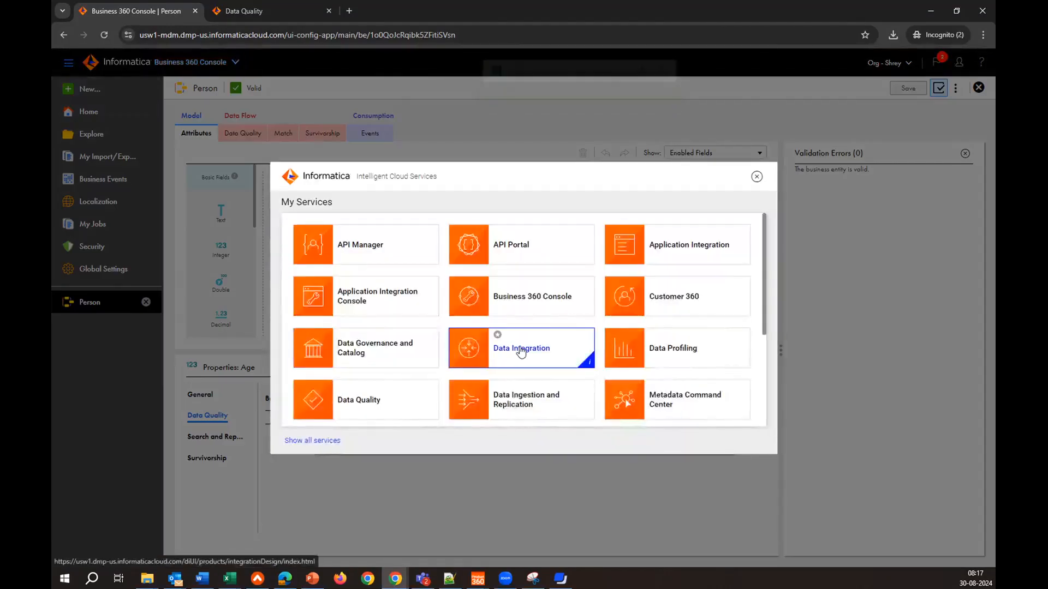
pyautogui.rightClick(663, 296)
pyautogui.click(687, 304)
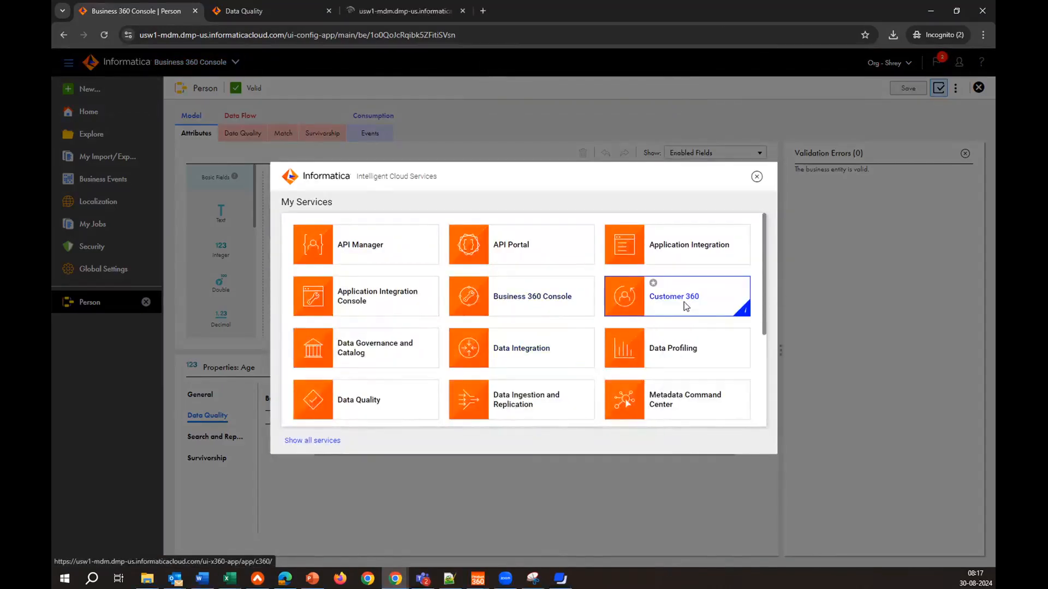
pyautogui.click(441, 7)
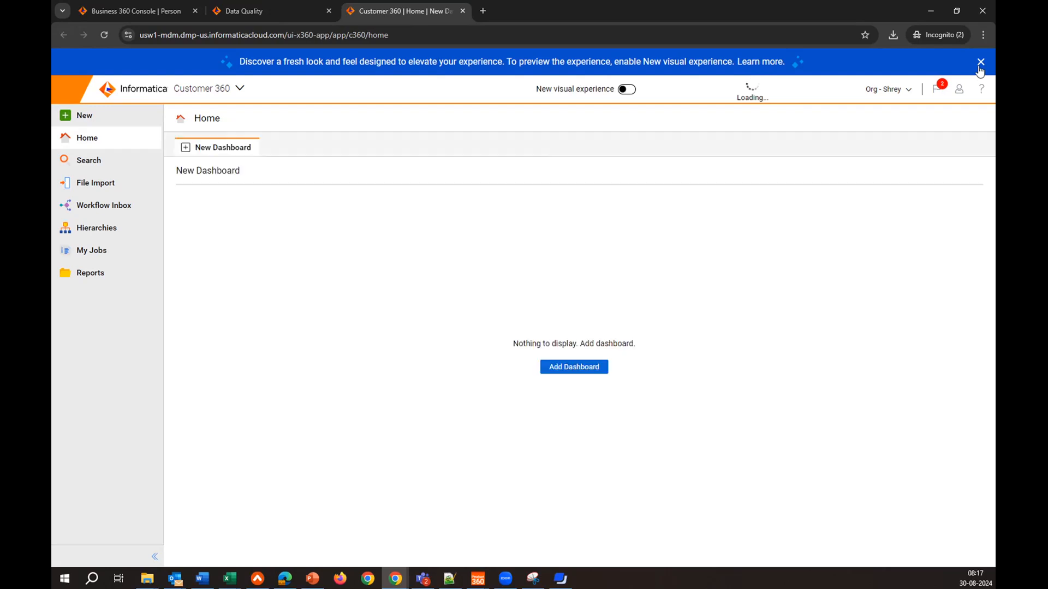
# Create a new record of the Person type.
pyautogui.click(114, 115)
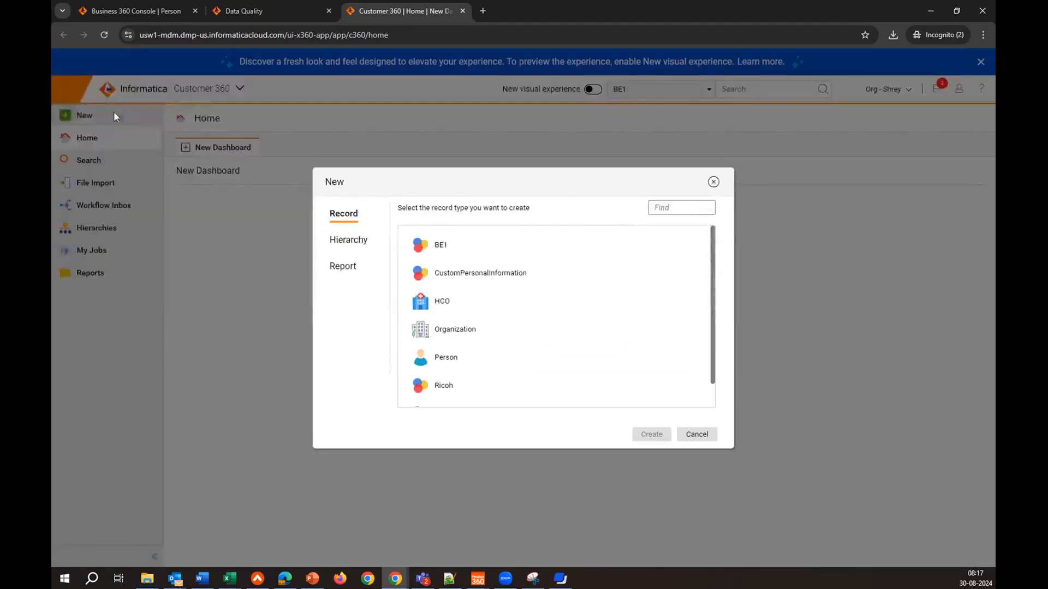
pyautogui.click(446, 358)
pyautogui.click(651, 434)
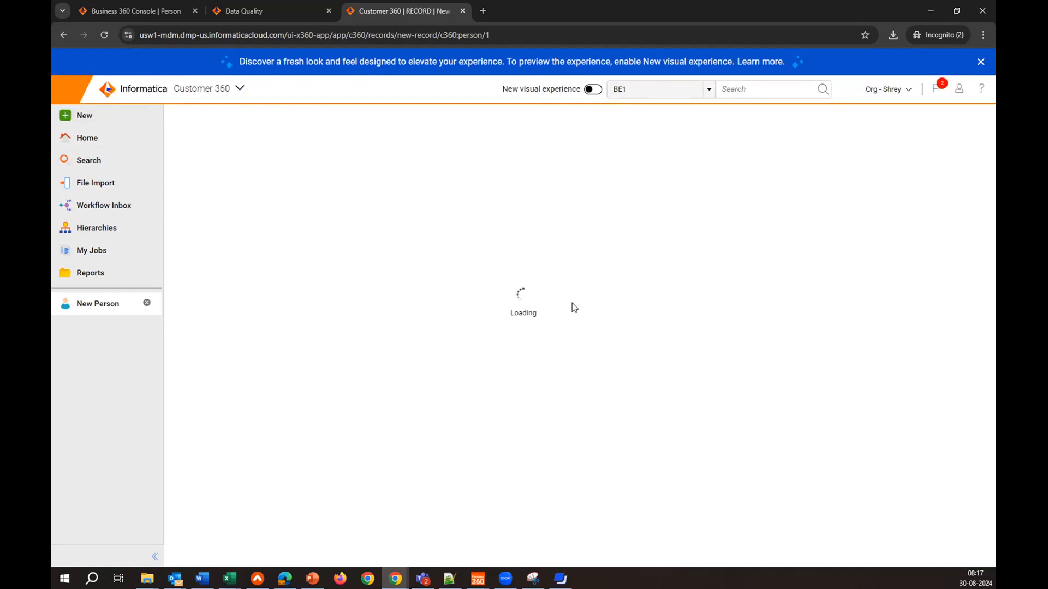
# Enter the person's first name and last name in the General Information section.
pyautogui.click(266, 225)
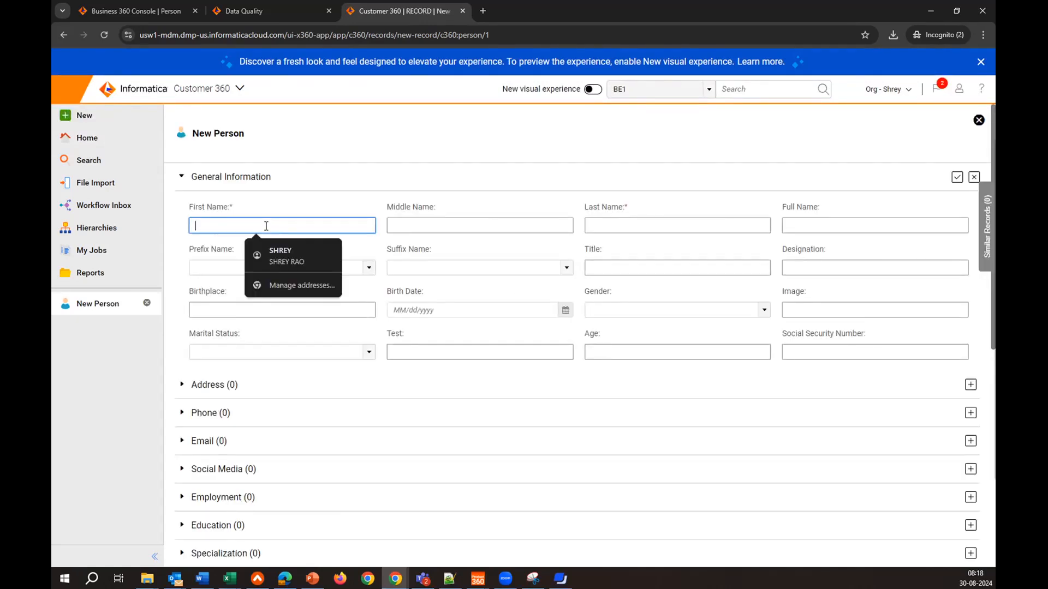
pyautogui.write('Ethan')
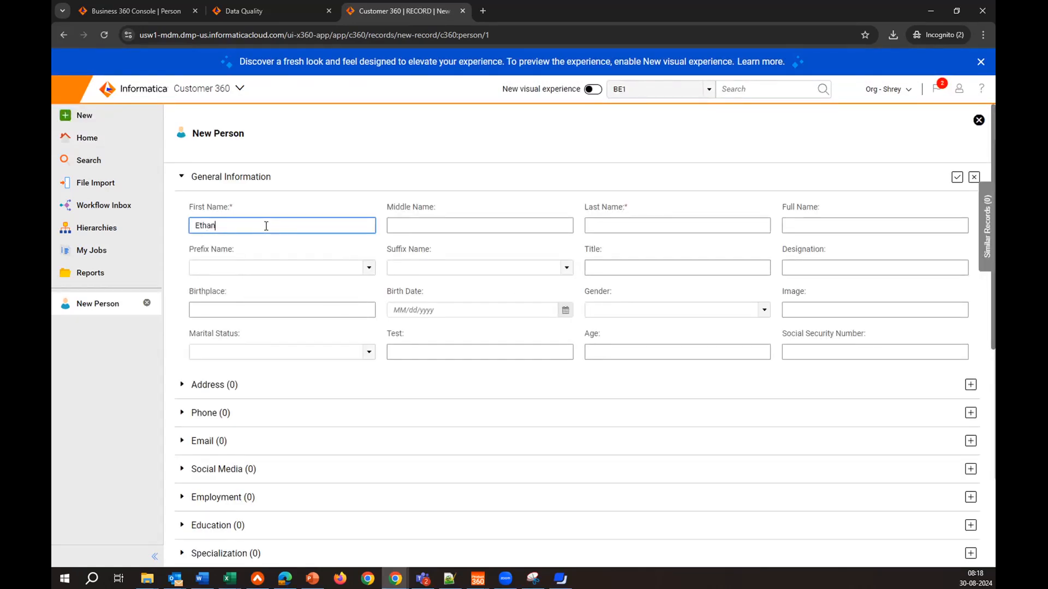
pyautogui.press('Tab')
pyautogui.press('Tab')
pyautogui.write('Hun')
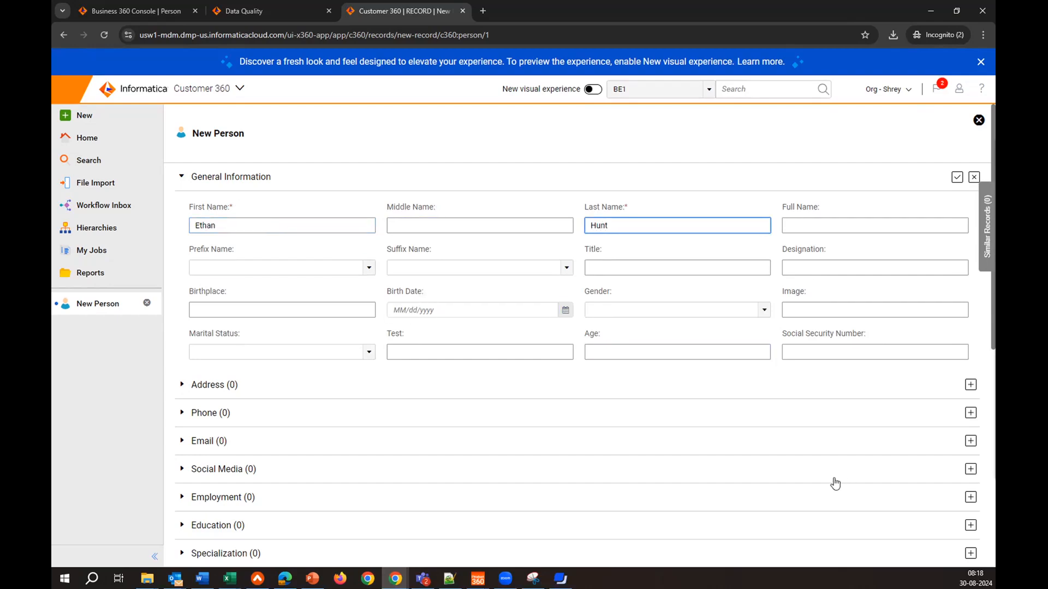
# Fill in the person's birth date, apply the General Information entries and submit the new Person record.
pyautogui.click(522, 310)
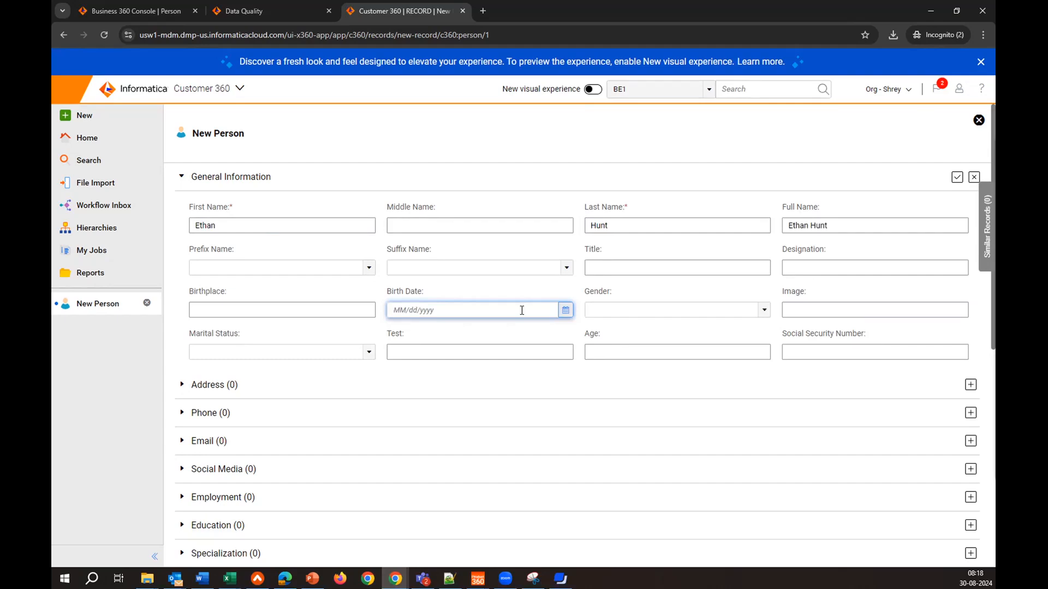
pyautogui.write('08/18/1964')
pyautogui.click(952, 183)
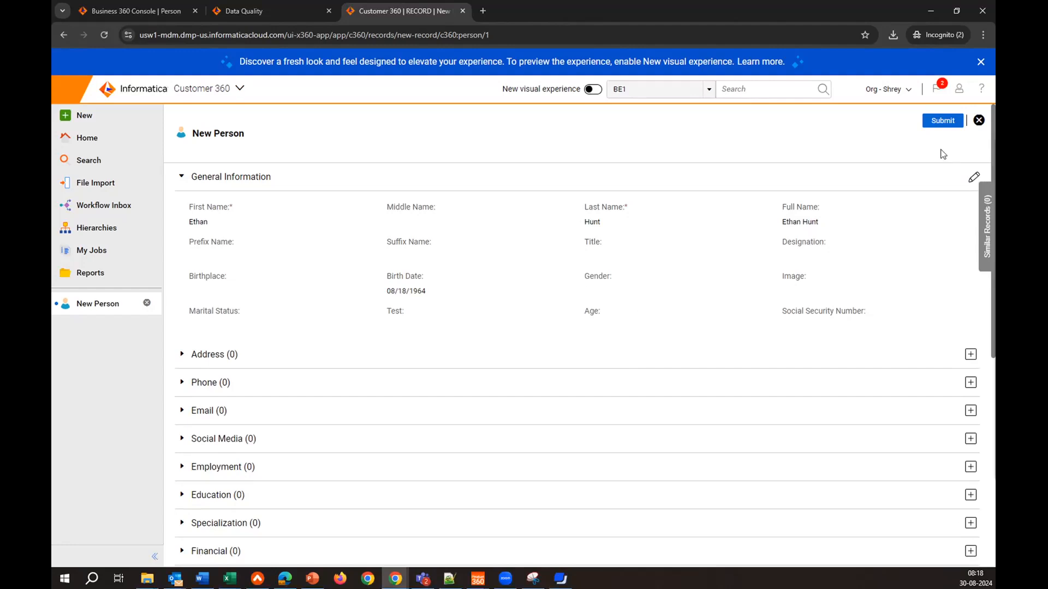
pyautogui.click(935, 126)
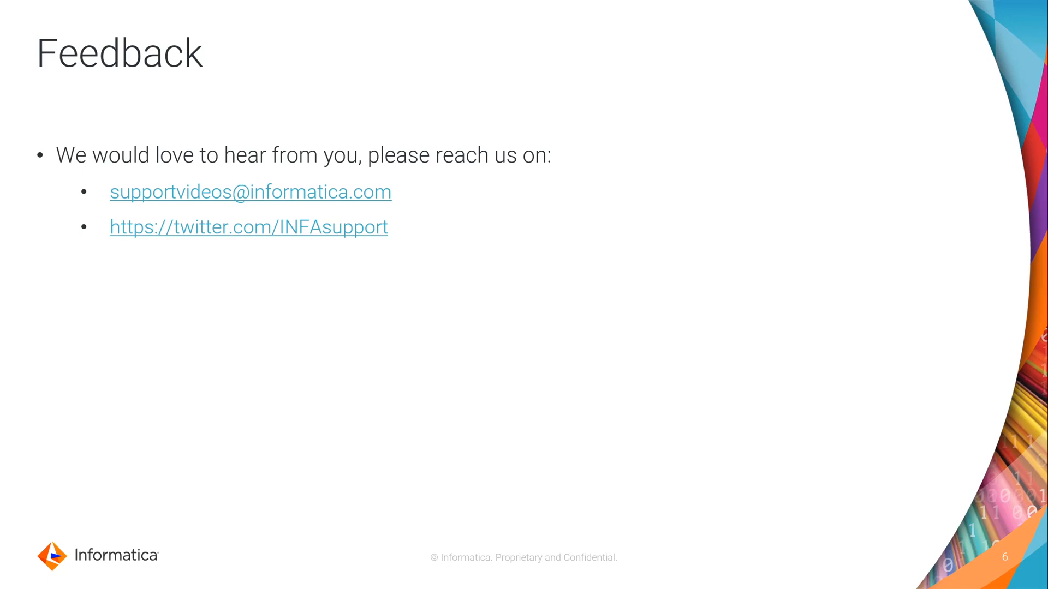
pyautogui.press('Right')
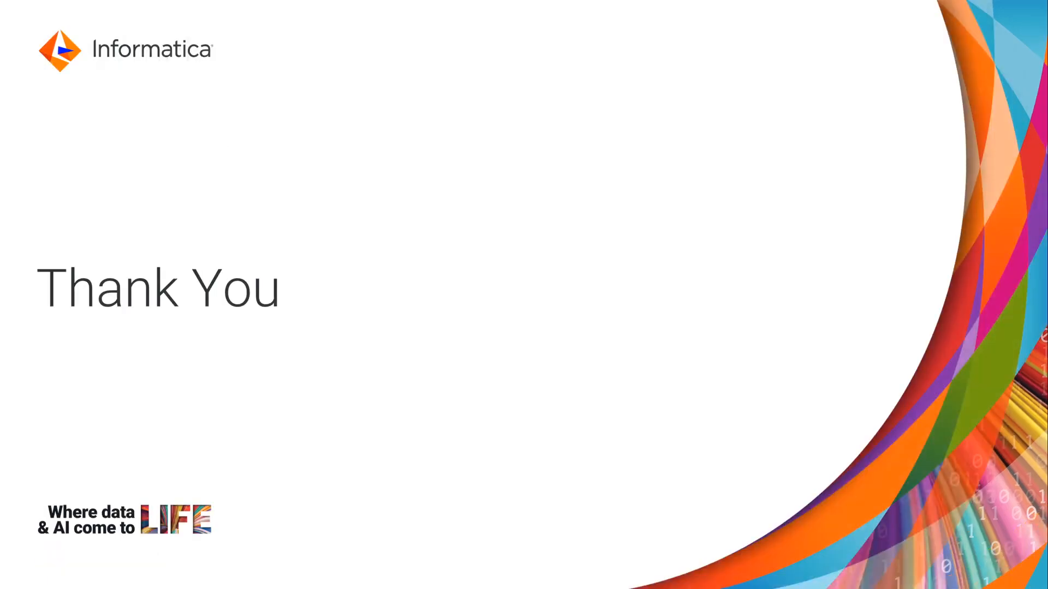